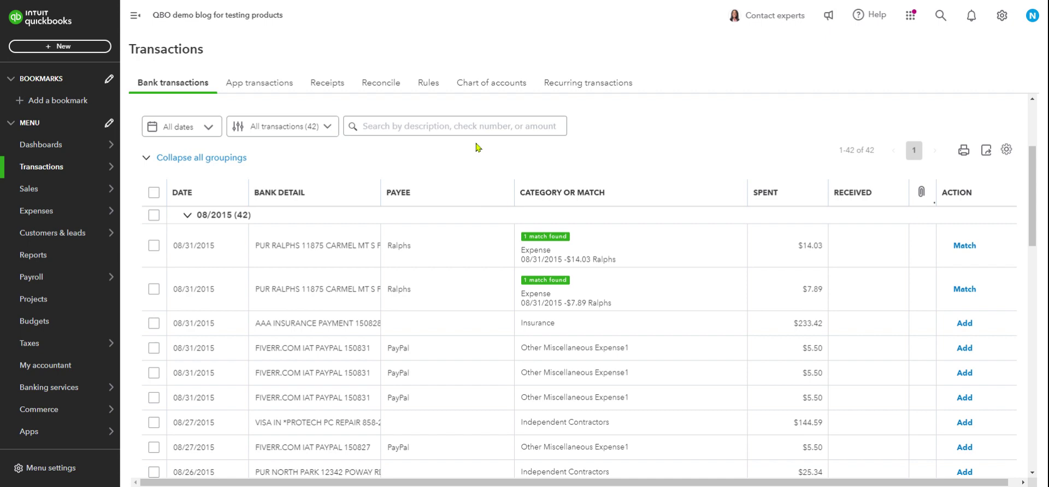
Step: Examine the Bank of New York transactions awaiting review, comparing the rows with suggested matches to those that can only be added
{"action": "scroll", "coordinate": [476, 146], "scroll_direction": "up", "scroll_amount": 3}
{"action": "scroll", "coordinate": [576, 234], "scroll_direction": "down", "scroll_amount": 6}
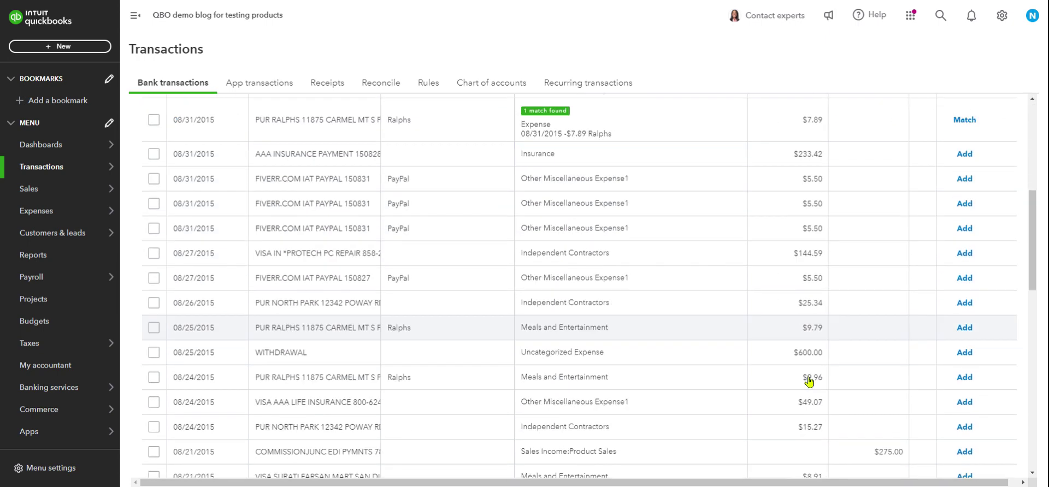
{"action": "scroll", "coordinate": [809, 381], "scroll_direction": "up", "scroll_amount": 6}
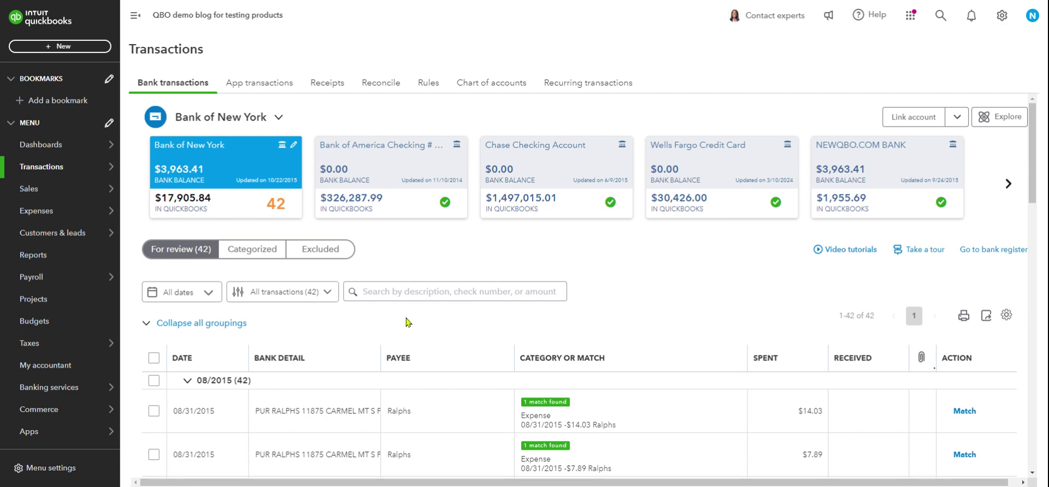
{"action": "scroll", "coordinate": [412, 281], "scroll_direction": "down", "scroll_amount": 2}
{"action": "scroll", "coordinate": [413, 280], "scroll_direction": "down", "scroll_amount": 2}
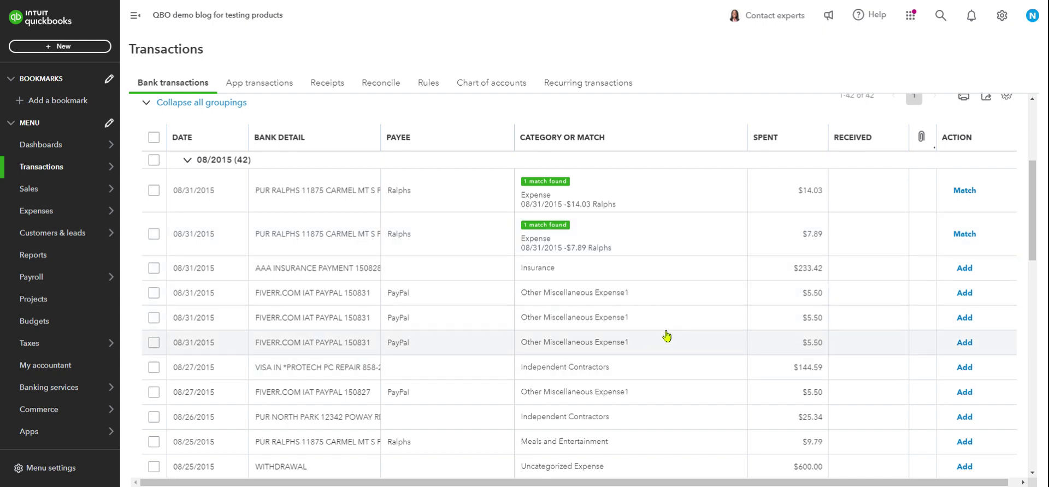
{"action": "scroll", "coordinate": [705, 422], "scroll_direction": "down", "scroll_amount": 3}
{"action": "scroll", "coordinate": [704, 422], "scroll_direction": "down", "scroll_amount": 4}
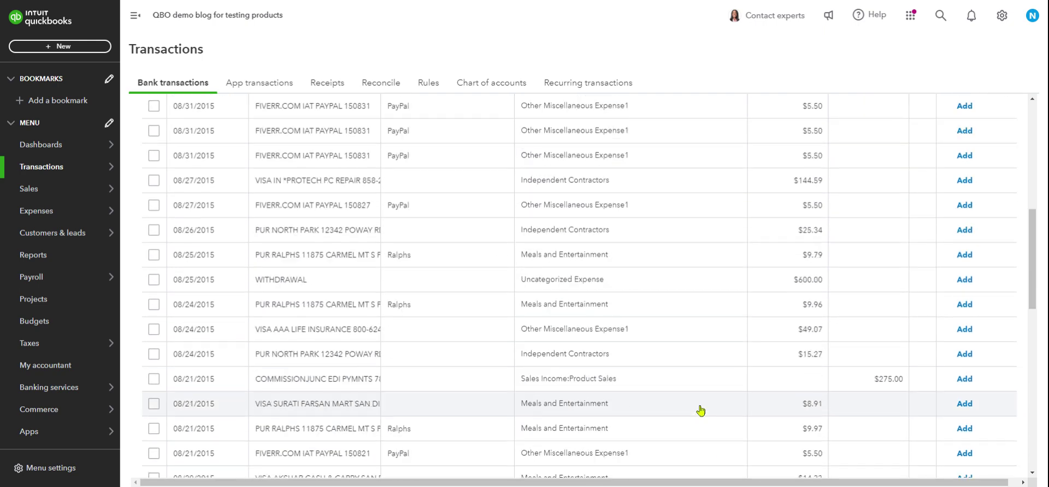
{"action": "scroll", "coordinate": [710, 427], "scroll_direction": "up", "scroll_amount": 10}
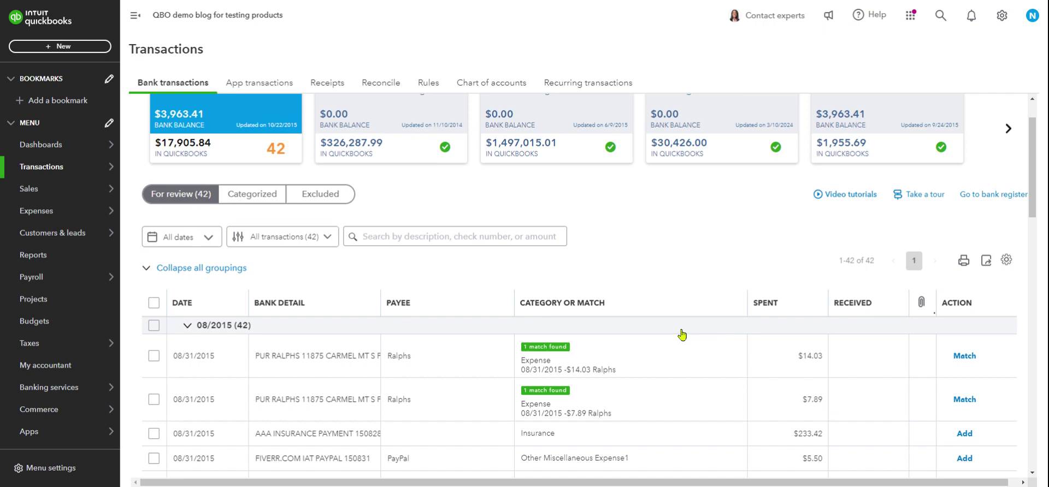
{"action": "scroll", "coordinate": [683, 336], "scroll_direction": "down", "scroll_amount": 5}
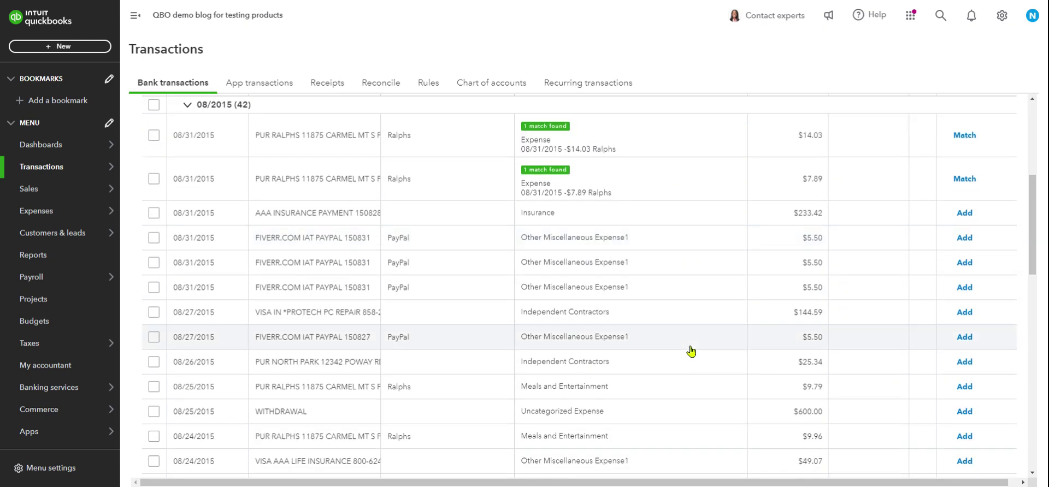
{"action": "scroll", "coordinate": [679, 330], "scroll_direction": "up", "scroll_amount": 5}
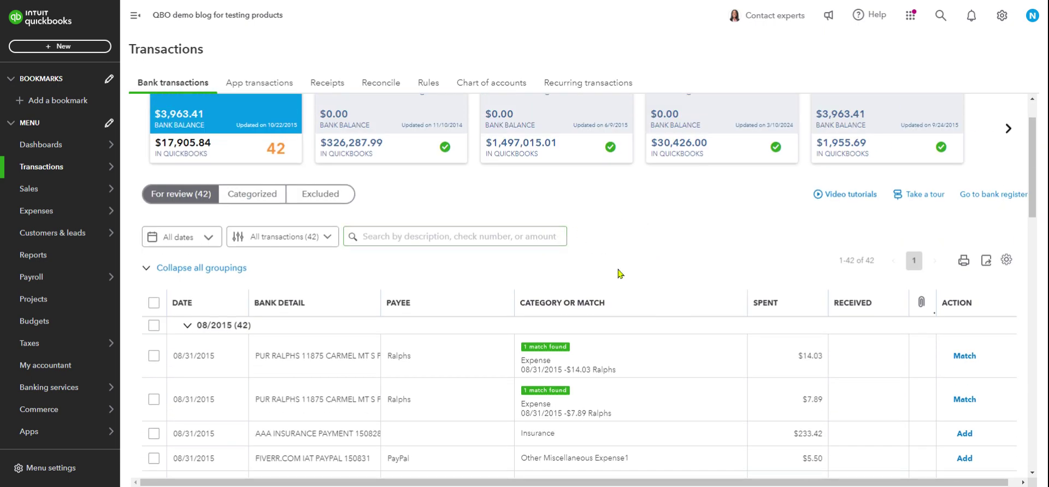
{"action": "scroll", "coordinate": [621, 277], "scroll_direction": "down", "scroll_amount": 2}
{"action": "scroll", "coordinate": [658, 395], "scroll_direction": "down", "scroll_amount": 3}
{"action": "scroll", "coordinate": [658, 393], "scroll_direction": "up", "scroll_amount": 6}
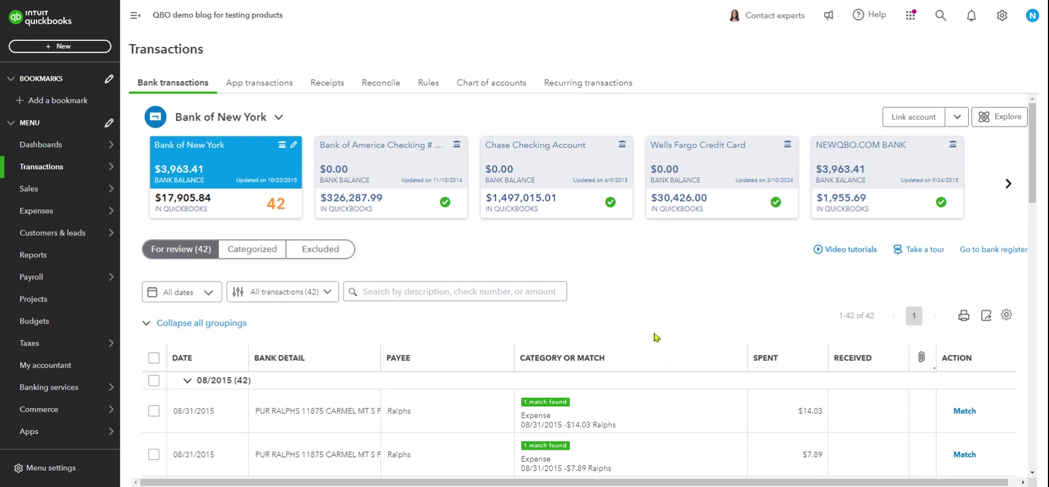
{"action": "scroll", "coordinate": [683, 339], "scroll_direction": "down", "scroll_amount": 3}
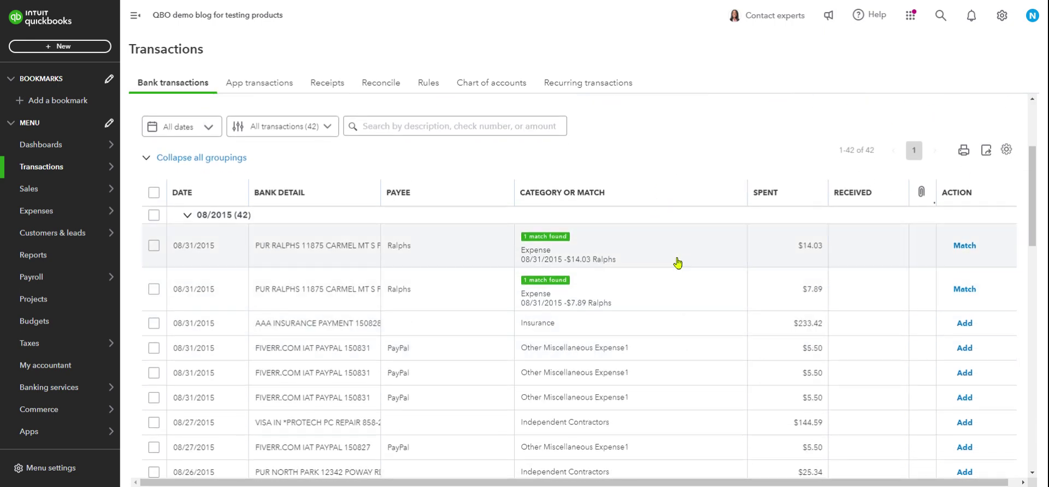
{"action": "scroll", "coordinate": [683, 278], "scroll_direction": "up", "scroll_amount": 3}
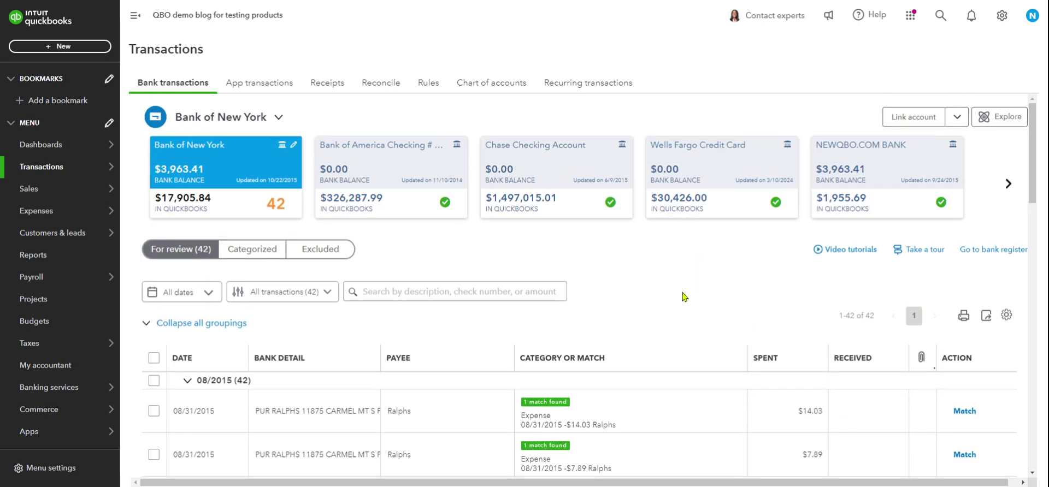
{"action": "scroll", "coordinate": [683, 298], "scroll_direction": "down", "scroll_amount": 2}
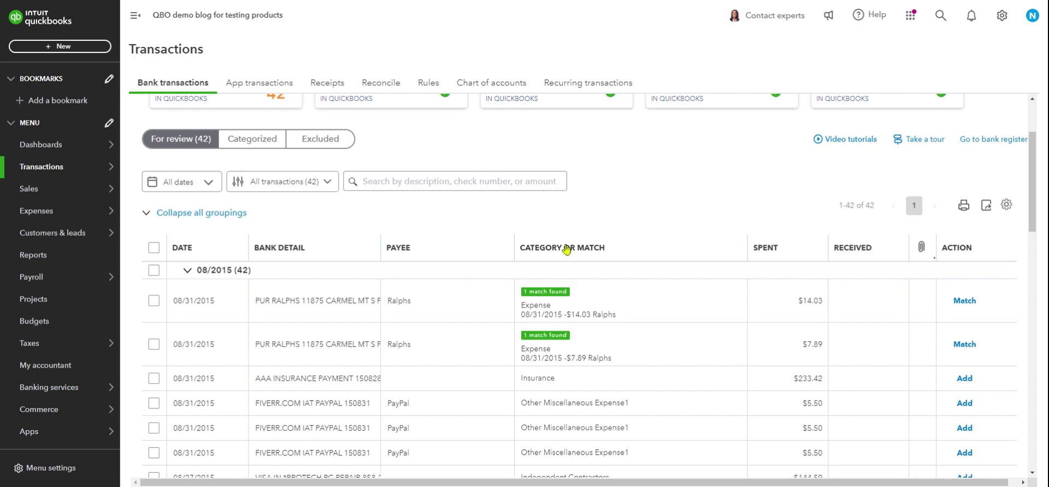
{"action": "scroll", "coordinate": [662, 189], "scroll_direction": "down", "scroll_amount": 2}
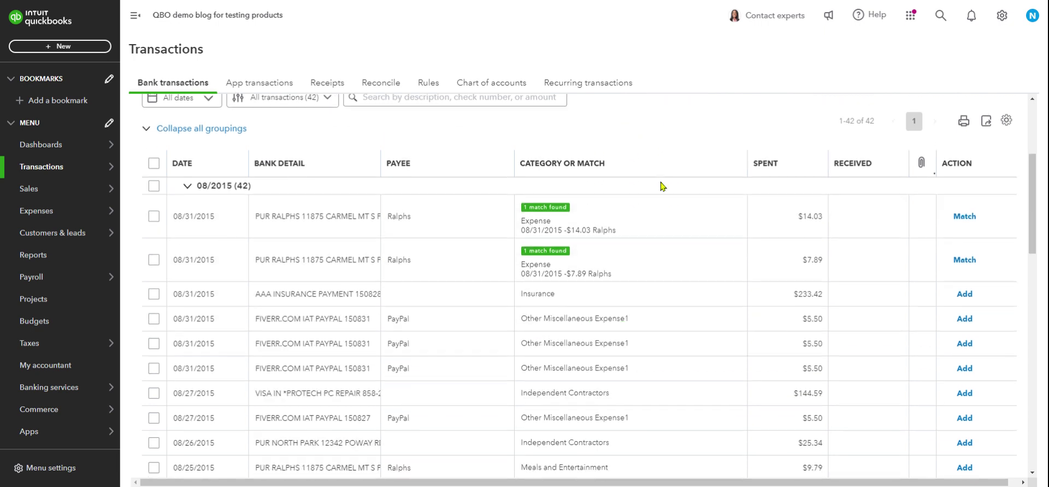
{"action": "scroll", "coordinate": [664, 198], "scroll_direction": "up", "scroll_amount": 3}
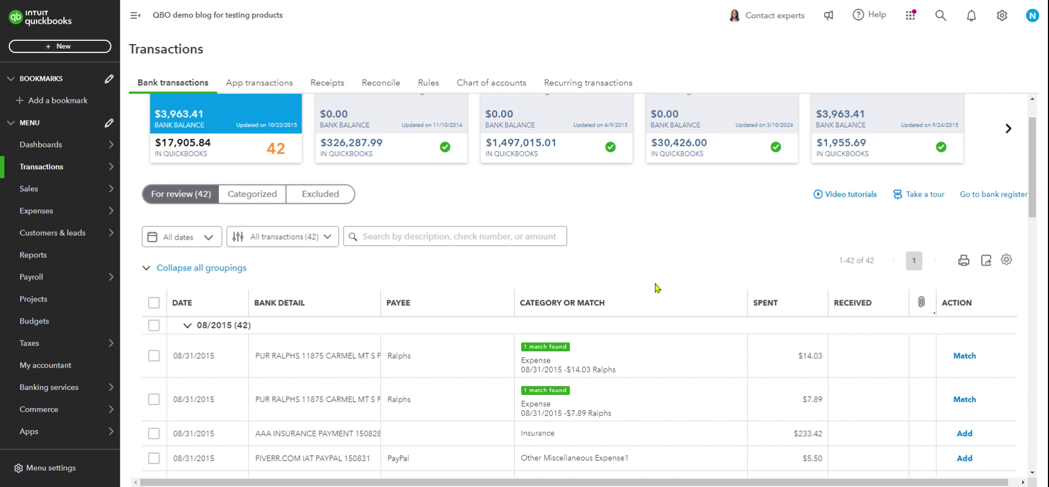
{"action": "scroll", "coordinate": [655, 288], "scroll_direction": "down", "scroll_amount": 1}
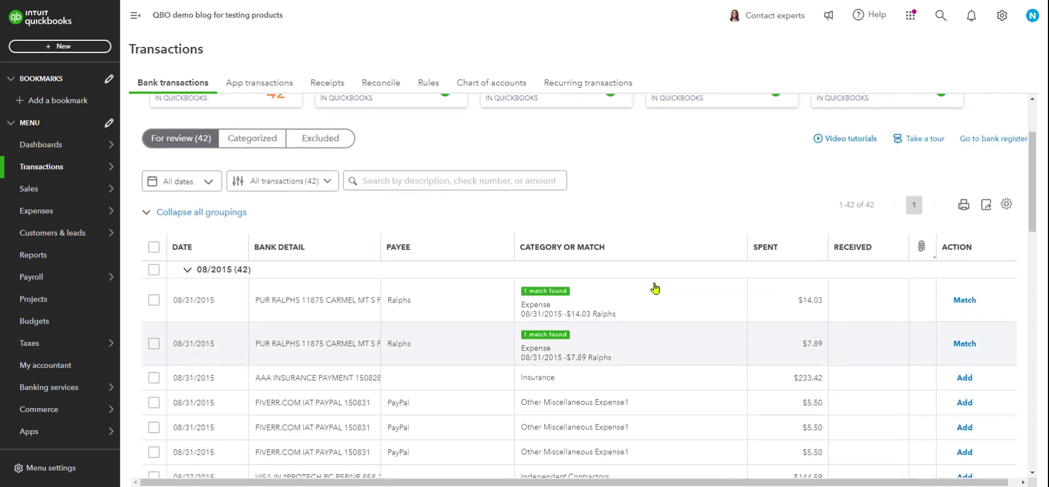
{"action": "scroll", "coordinate": [655, 288], "scroll_direction": "up", "scroll_amount": 1}
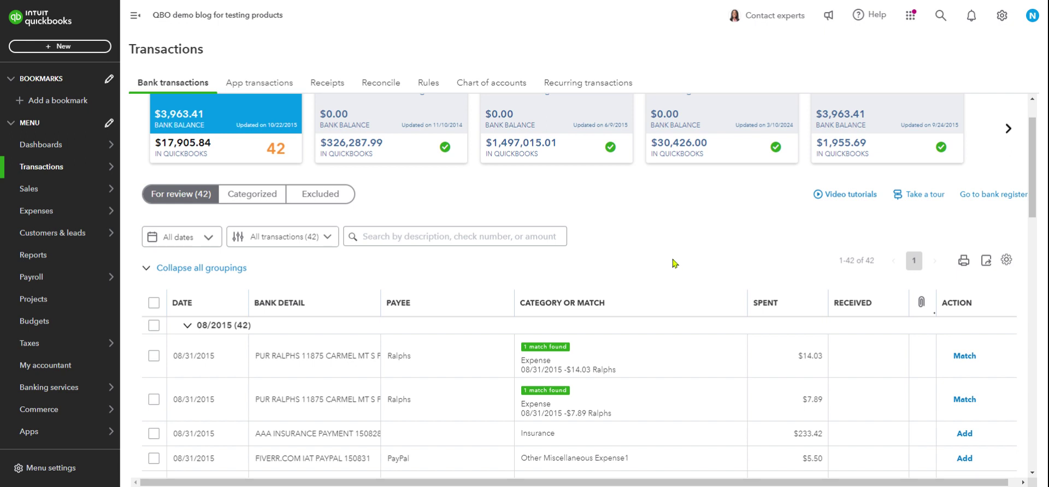
{"action": "scroll", "coordinate": [675, 263], "scroll_direction": "down", "scroll_amount": 2}
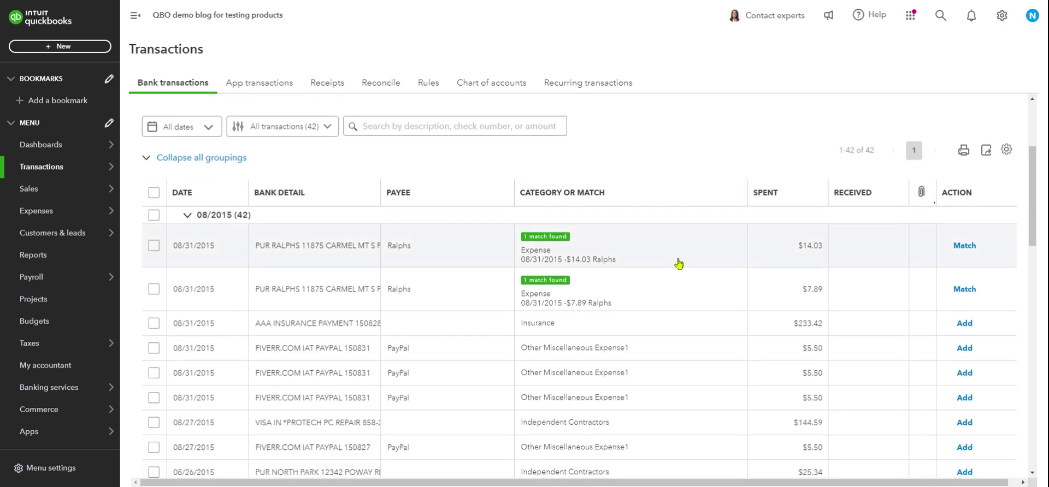
{"action": "scroll", "coordinate": [678, 263], "scroll_direction": "up", "scroll_amount": 1}
{"action": "scroll", "coordinate": [678, 264], "scroll_direction": "down", "scroll_amount": 1}
{"action": "scroll", "coordinate": [667, 230], "scroll_direction": "up", "scroll_amount": 2}
{"action": "scroll", "coordinate": [759, 232], "scroll_direction": "down", "scroll_amount": 2}
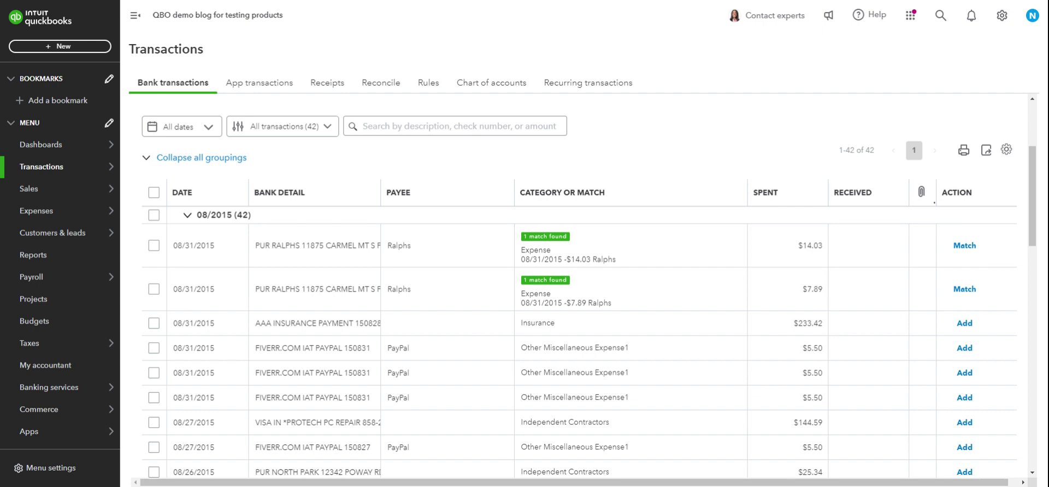
Step: Create a new expense with AAA Insurance as the payee
{"action": "left_click", "coordinate": [90, 47]}
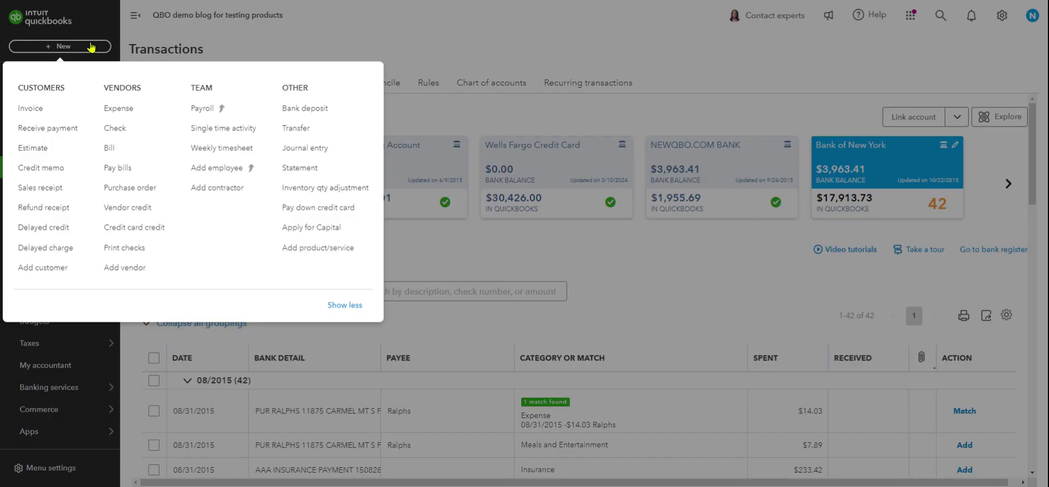
{"action": "left_click", "coordinate": [127, 113]}
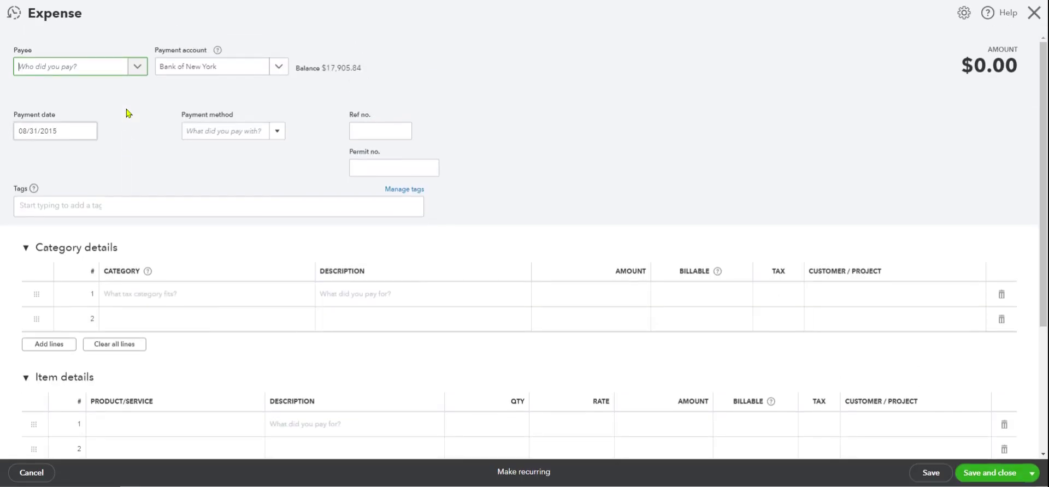
{"action": "left_click", "coordinate": [98, 70]}
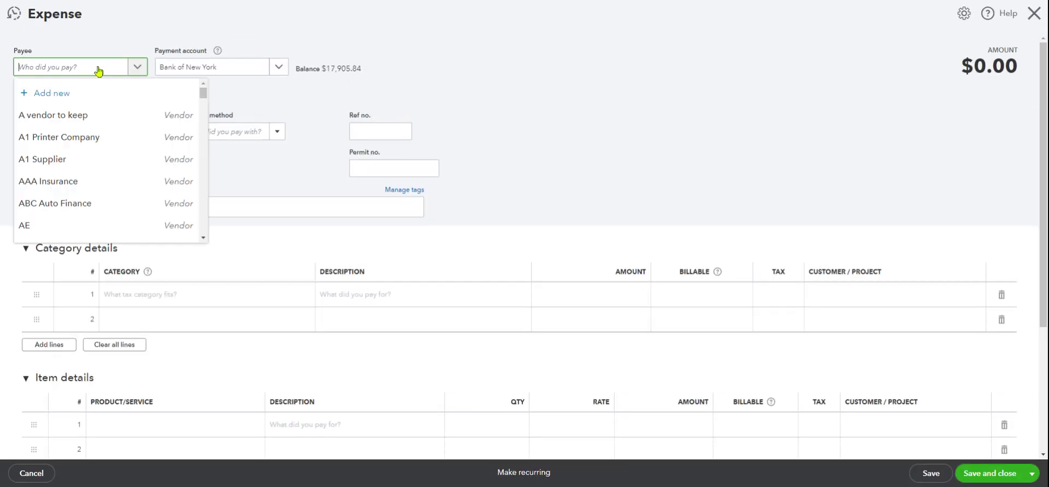
{"action": "type", "text": "AAA"}
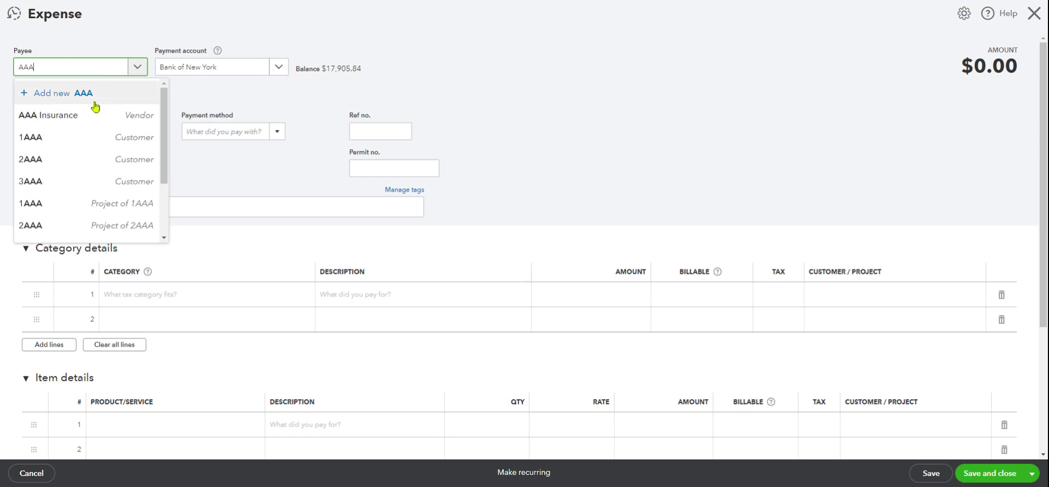
{"action": "left_click", "coordinate": [94, 116]}
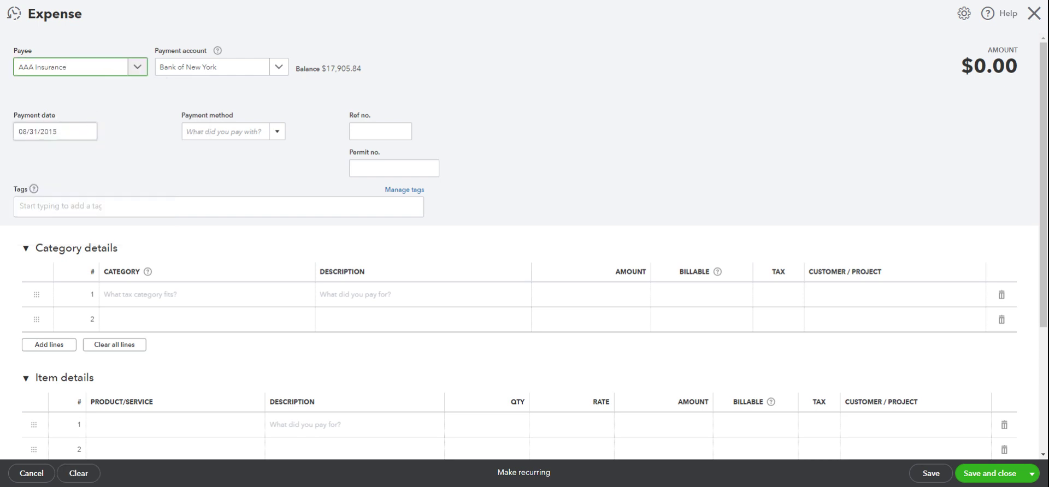
Step: Enter an Insurance category line of 233.42 on the expense, then save and close it
{"action": "left_click", "coordinate": [175, 296]}
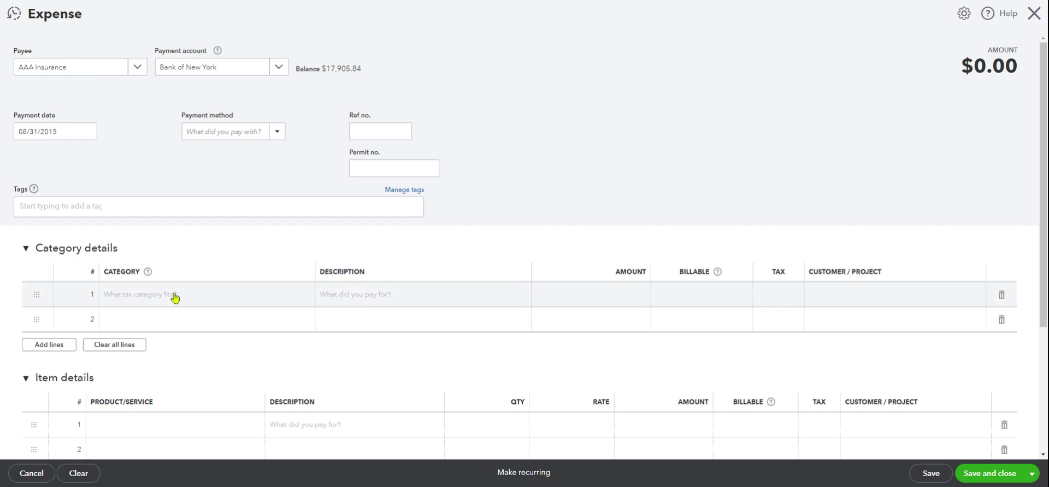
{"action": "type", "text": "INS"}
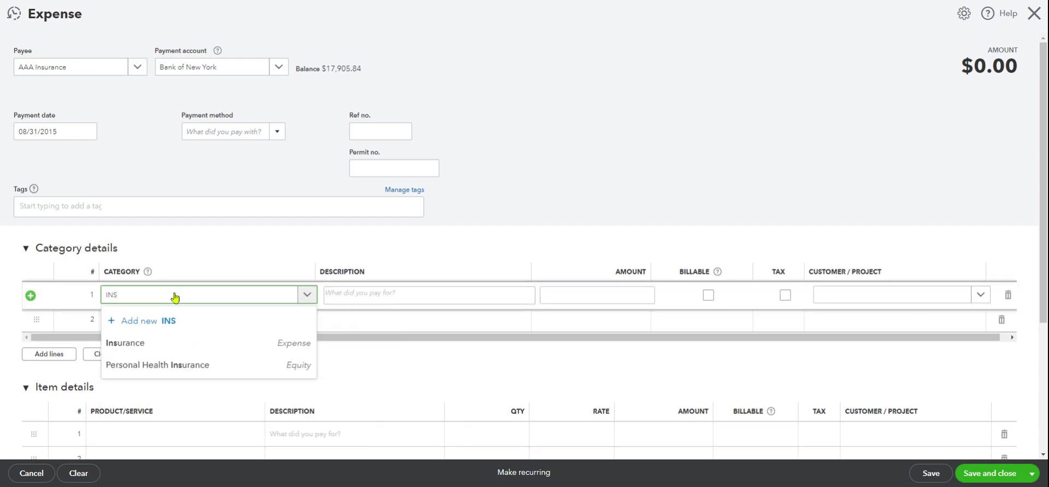
{"action": "left_click", "coordinate": [171, 344]}
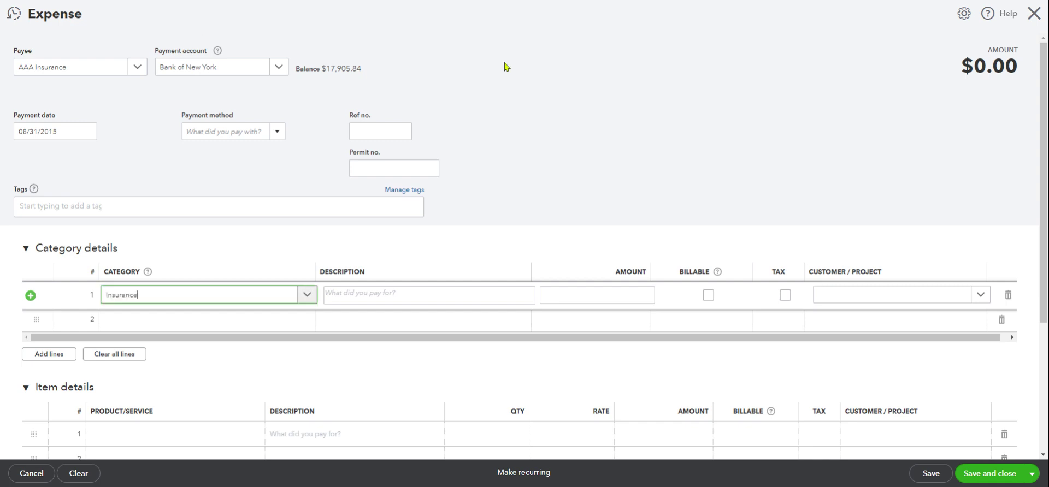
{"action": "left_click", "coordinate": [636, 296]}
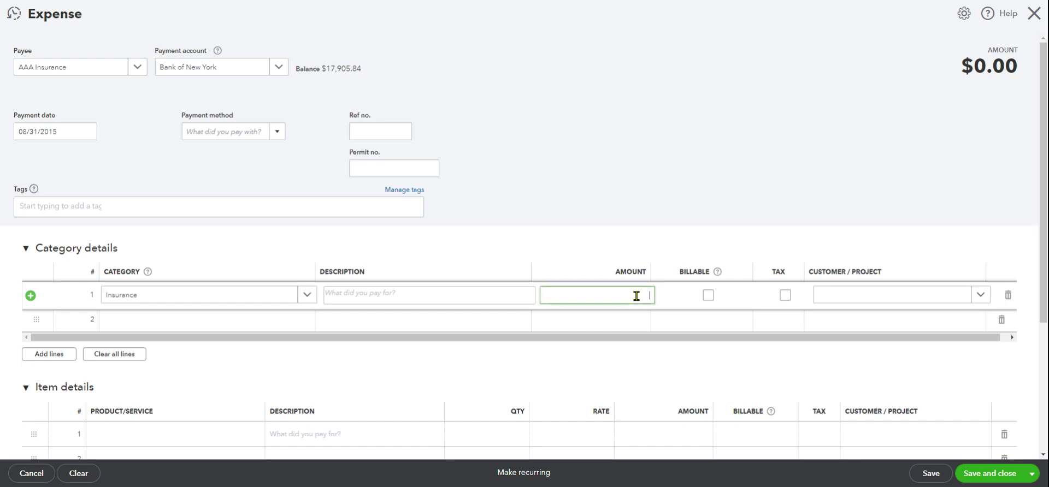
{"action": "type", "text": "233.42"}
{"action": "left_click", "coordinate": [640, 366]}
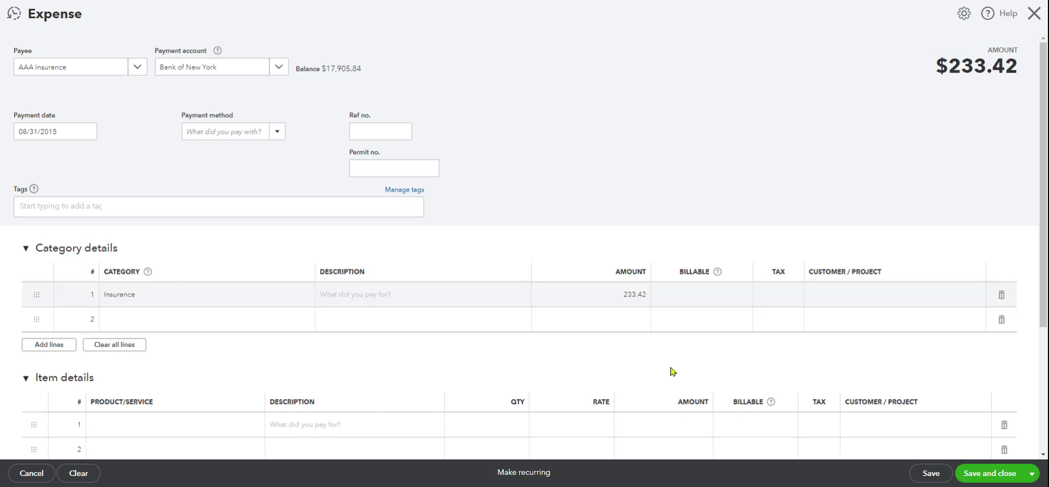
{"action": "left_click", "coordinate": [987, 473]}
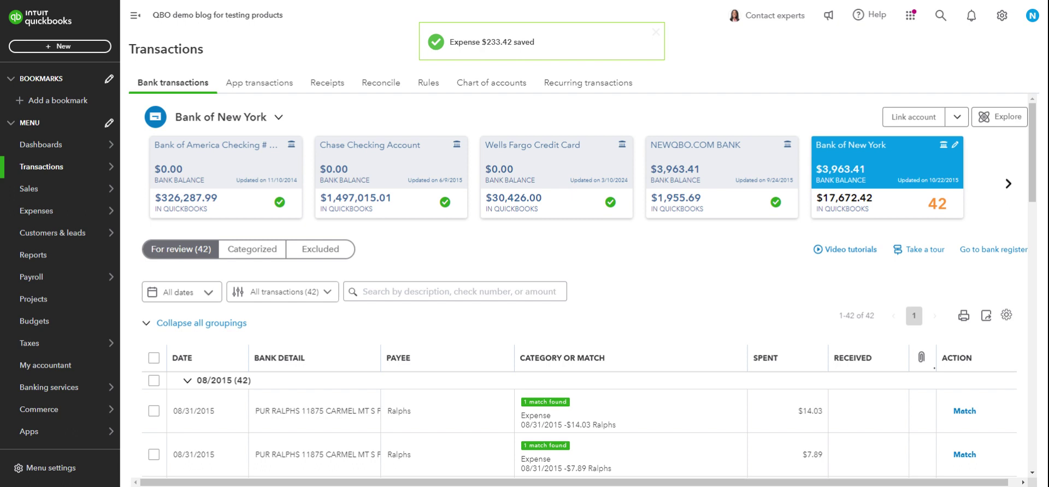
Step: Reload the bank transactions and check the AAA Insurance payment and its neighbouring rows for suggested matches
{"action": "scroll", "coordinate": [579, 290], "scroll_direction": "down", "scroll_amount": 3}
{"action": "mouse_move", "coordinate": [106, 169]}
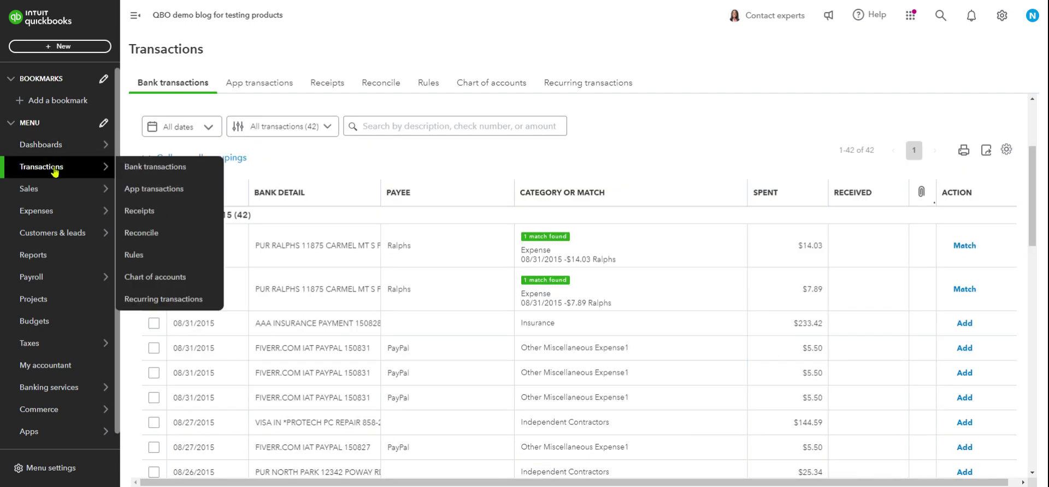
{"action": "left_click", "coordinate": [143, 168]}
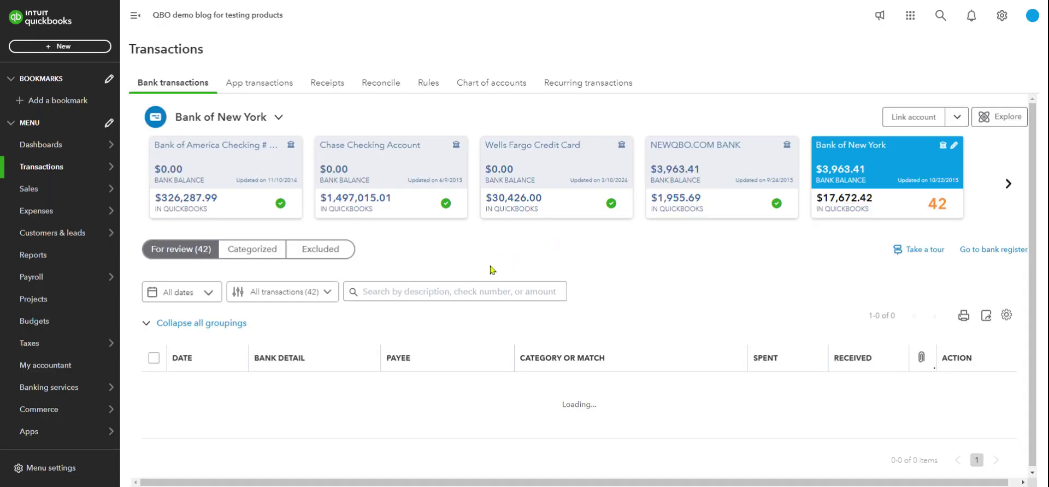
{"action": "scroll", "coordinate": [673, 299], "scroll_direction": "down", "scroll_amount": 4}
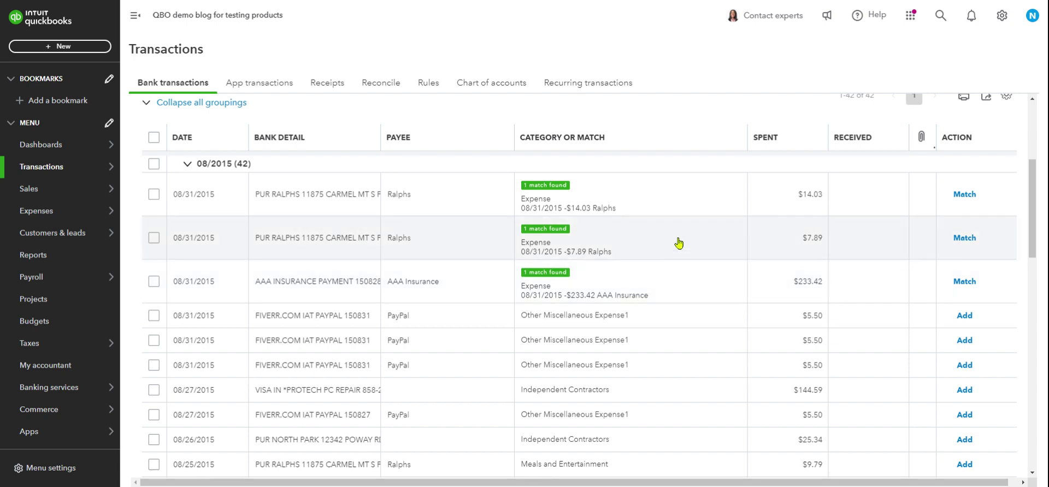
{"action": "scroll", "coordinate": [688, 257], "scroll_direction": "up", "scroll_amount": 1}
{"action": "scroll", "coordinate": [683, 229], "scroll_direction": "down", "scroll_amount": 1}
{"action": "scroll", "coordinate": [682, 234], "scroll_direction": "up", "scroll_amount": 2}
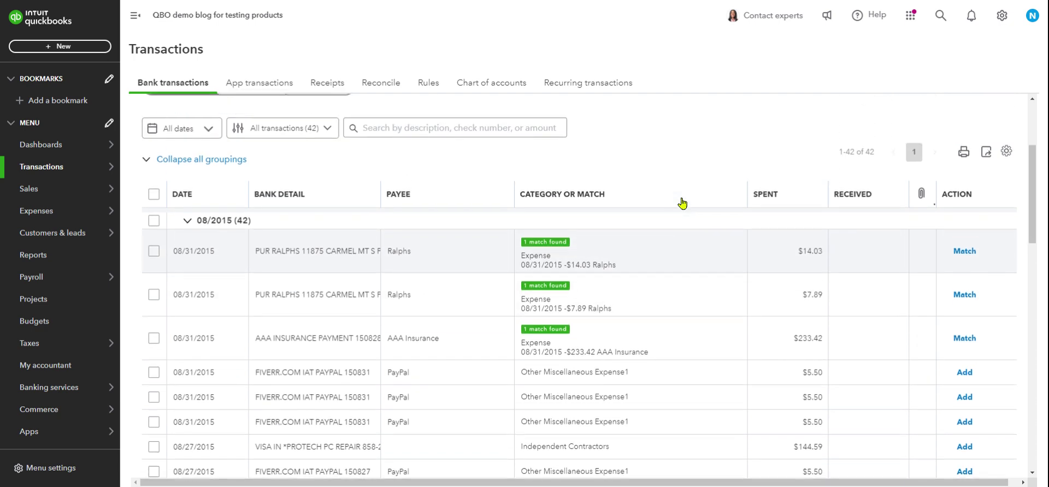
{"action": "scroll", "coordinate": [705, 254], "scroll_direction": "down", "scroll_amount": 2}
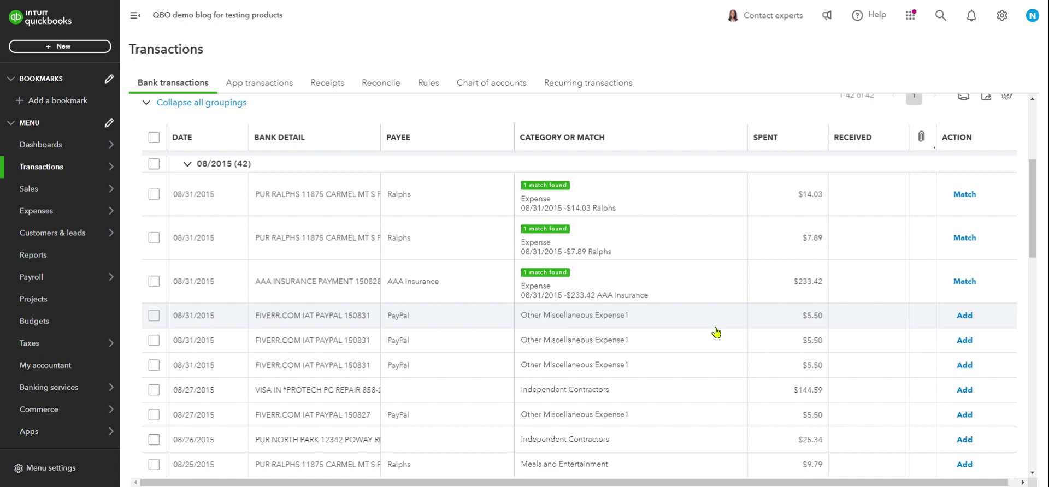
{"action": "scroll", "coordinate": [710, 330], "scroll_direction": "down", "scroll_amount": 1}
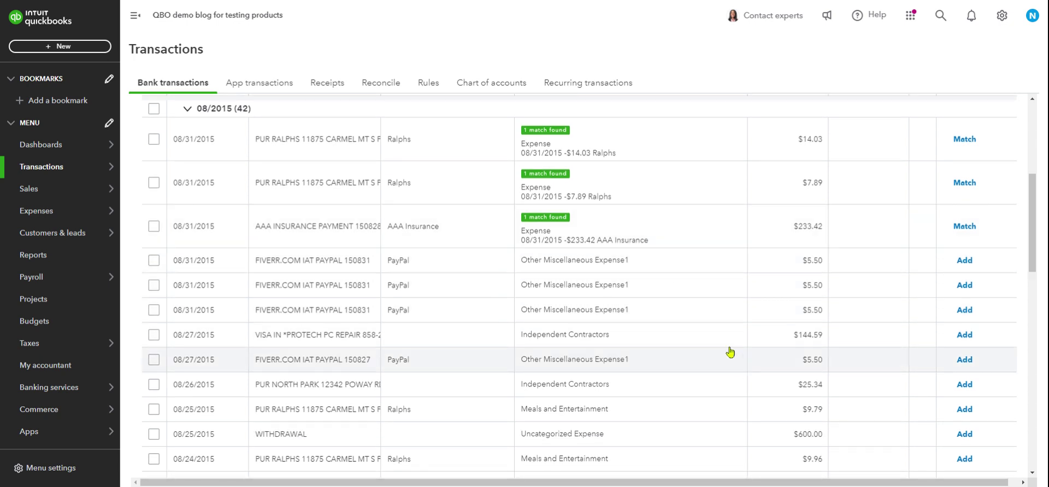
{"action": "scroll", "coordinate": [710, 339], "scroll_direction": "up", "scroll_amount": 1}
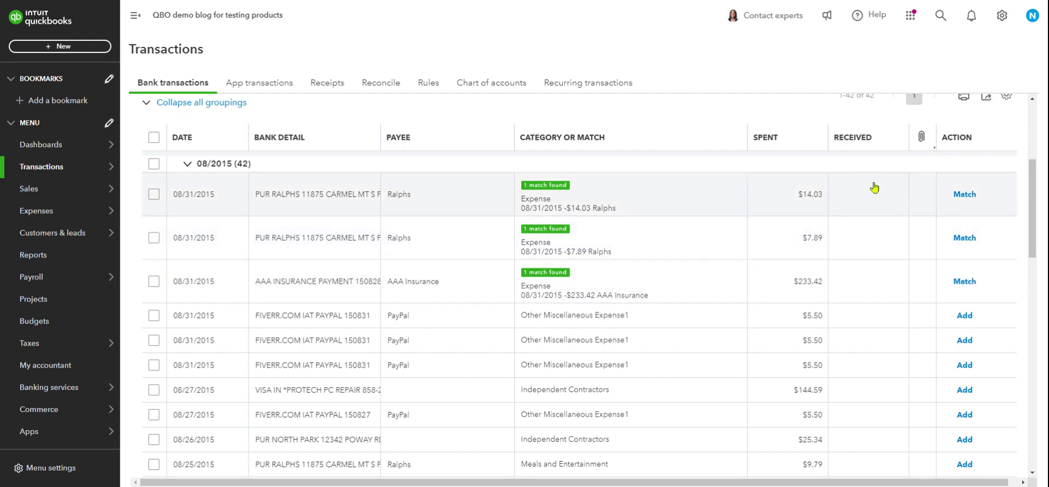
Step: Match the two Ralphs expenses and the AAA Insurance payment of $233.42 to their suggested bank transactions
{"action": "left_click", "coordinate": [965, 194]}
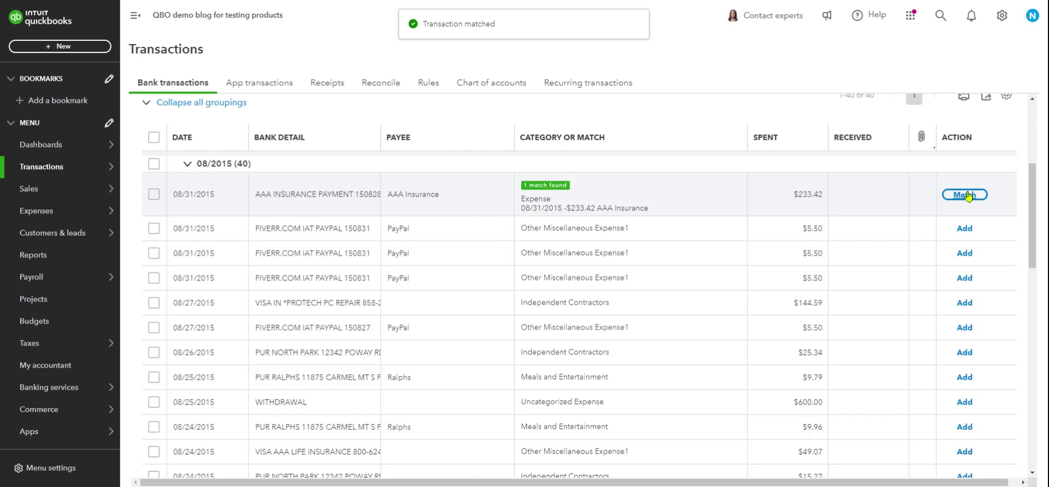
{"action": "left_click", "coordinate": [965, 194]}
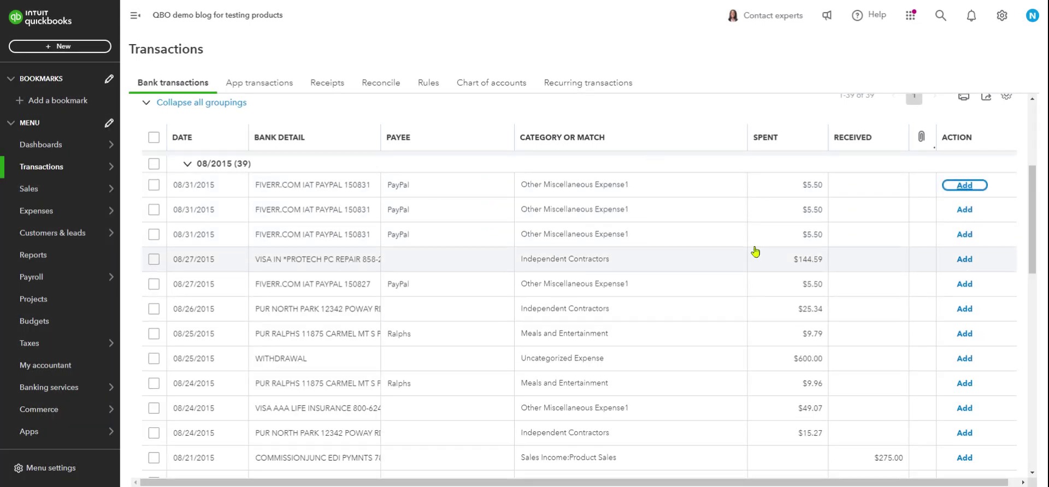
{"action": "scroll", "coordinate": [682, 262], "scroll_direction": "down", "scroll_amount": 1}
{"action": "scroll", "coordinate": [630, 210], "scroll_direction": "up", "scroll_amount": 3}
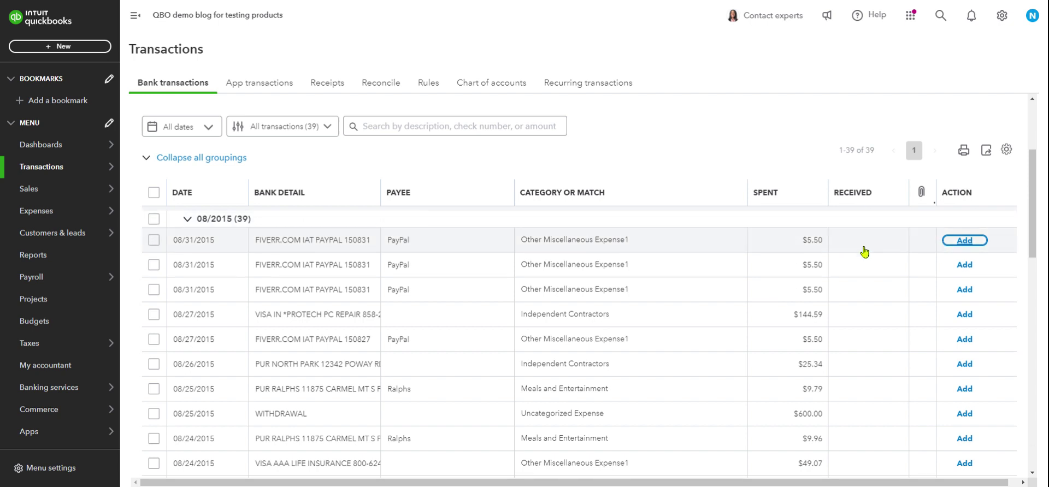
Step: Start a new sales receipt and add COMMISSION as its new customer
{"action": "scroll", "coordinate": [670, 283], "scroll_direction": "down", "scroll_amount": 2}
{"action": "scroll", "coordinate": [671, 281], "scroll_direction": "down", "scroll_amount": 3}
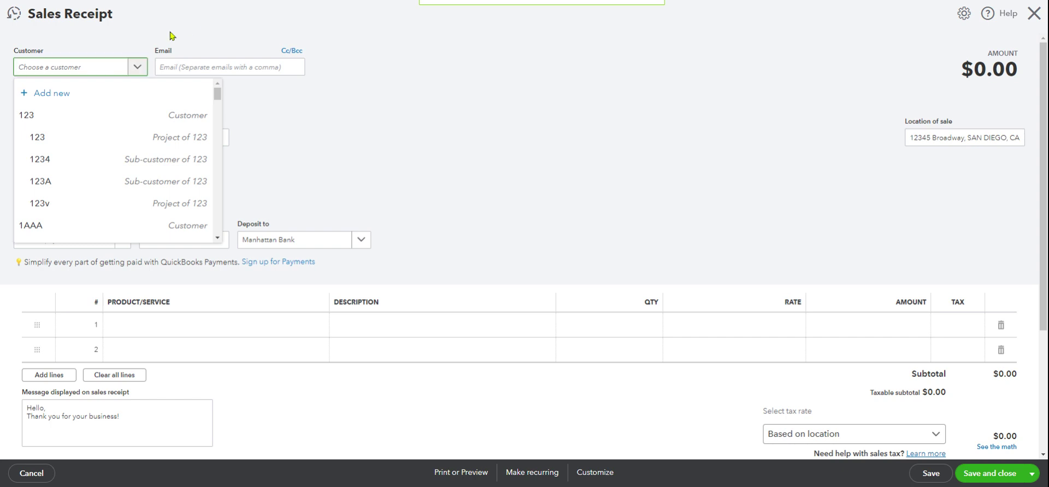
{"action": "left_click", "coordinate": [64, 74]}
{"action": "type", "text": "COMM"}
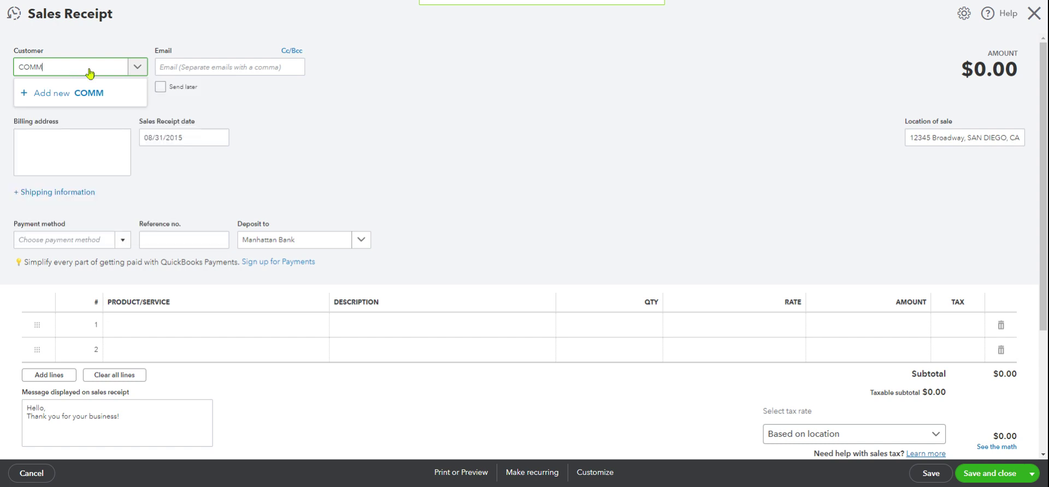
{"action": "type", "text": "ISSION"}
{"action": "left_click", "coordinate": [107, 94]}
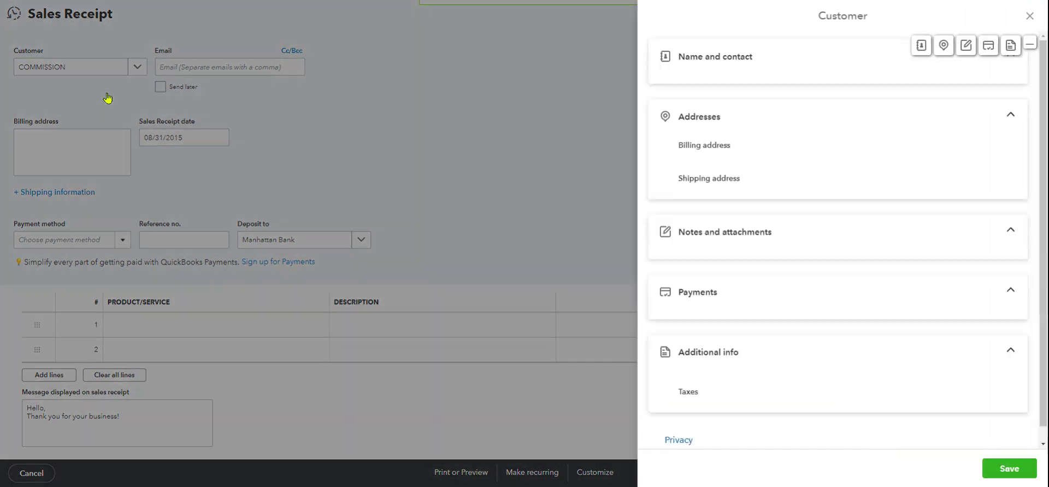
{"action": "left_click", "coordinate": [1008, 470]}
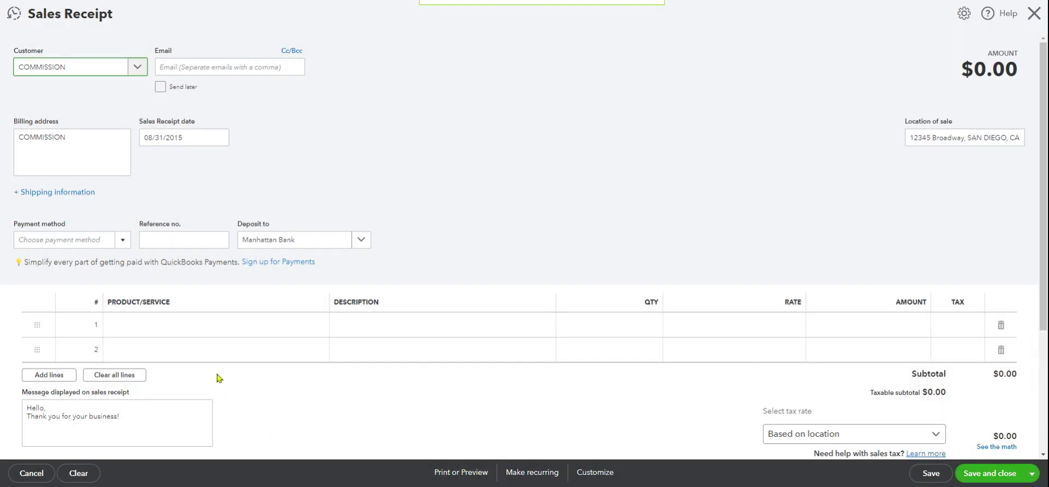
Step: Add a Sales line described as Sales and Services to the sales receipt, with a rate of 275
{"action": "left_click", "coordinate": [213, 335]}
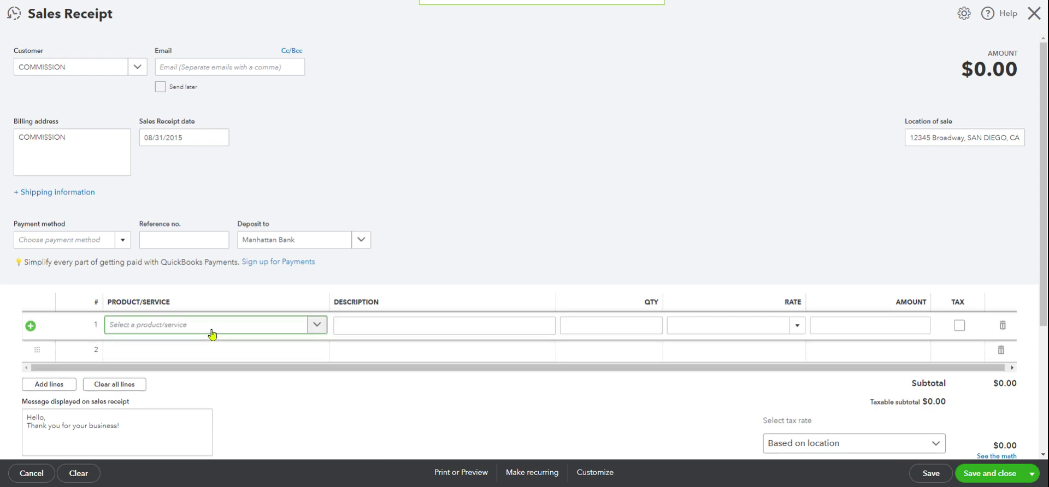
{"action": "type", "text": "SALES"}
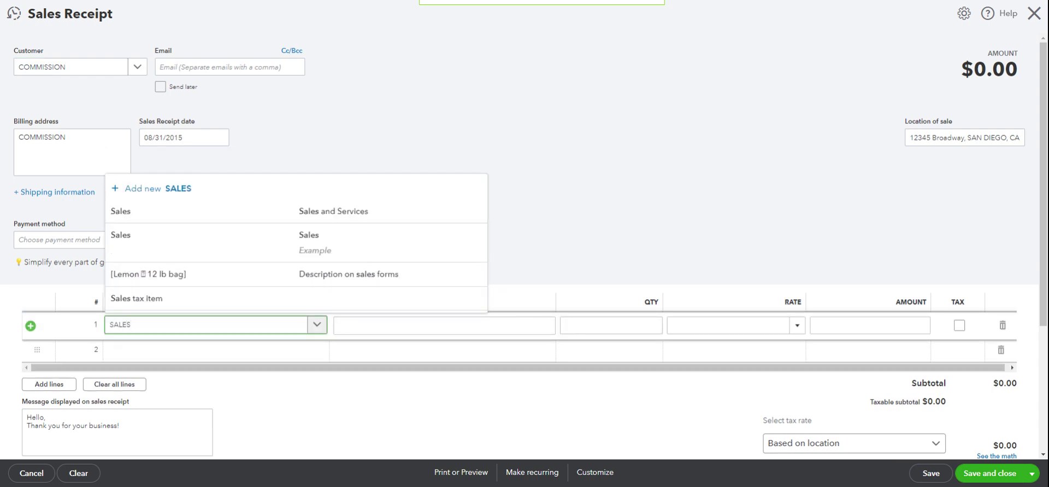
{"action": "left_click", "coordinate": [218, 211]}
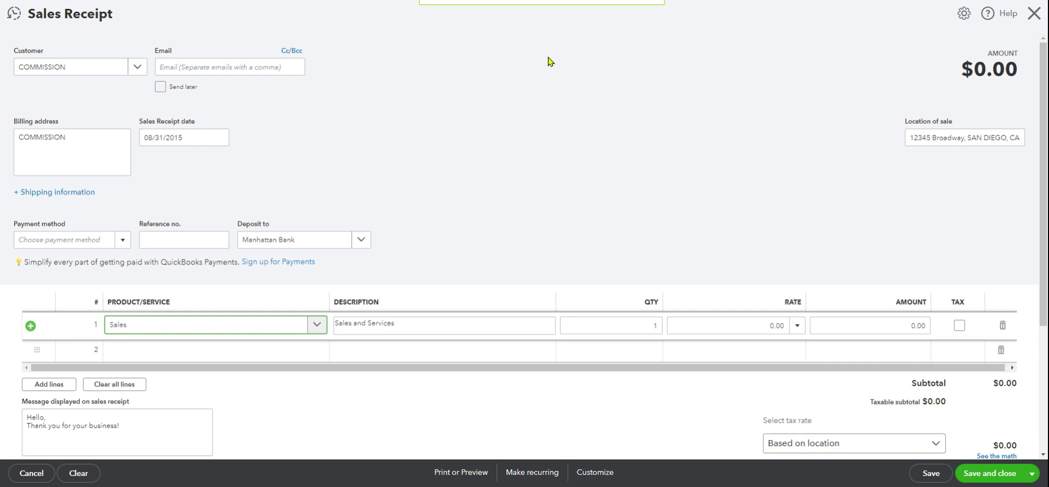
{"action": "left_click", "coordinate": [778, 327]}
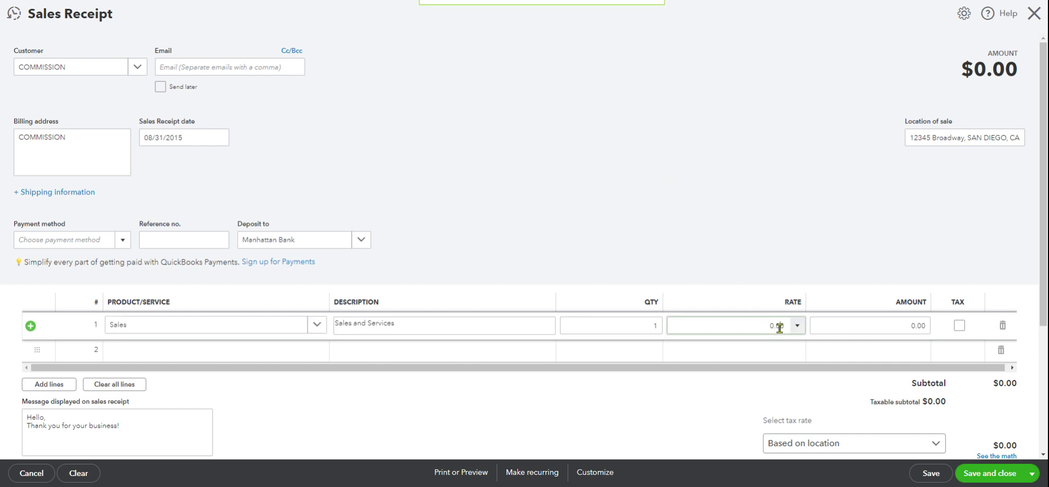
{"action": "type", "text": "275"}
{"action": "left_click", "coordinate": [743, 253]}
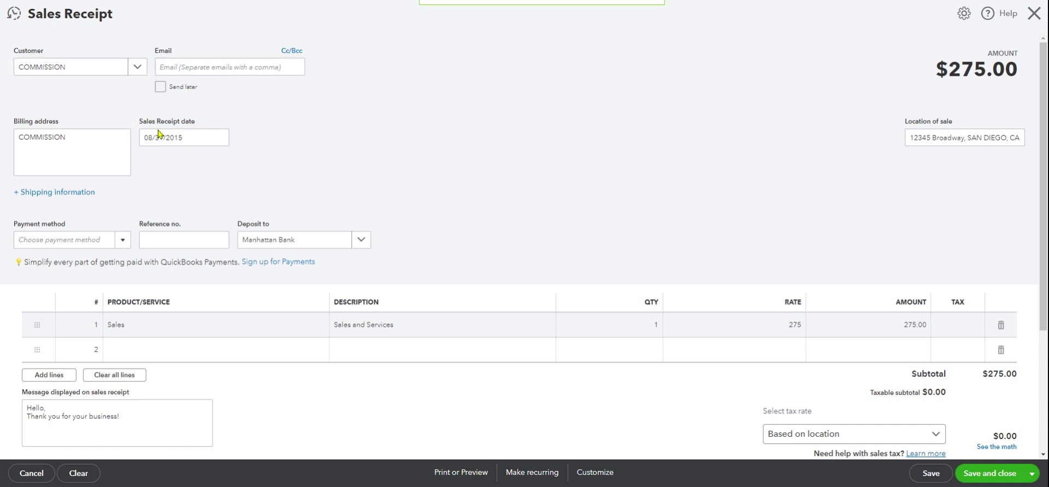
Step: Set the sales receipt date to 08/21/2015, then save and close the receipt
{"action": "left_click", "coordinate": [219, 138]}
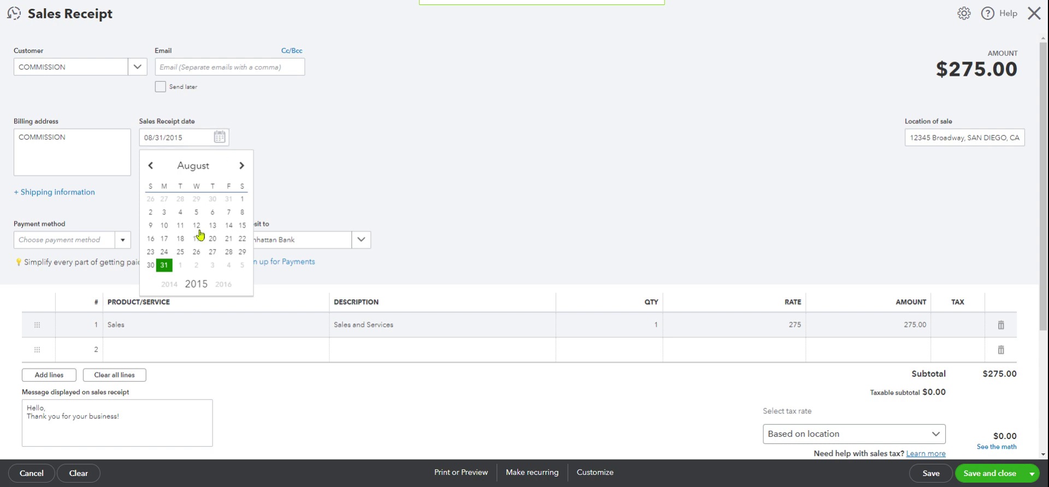
{"action": "left_click", "coordinate": [227, 242]}
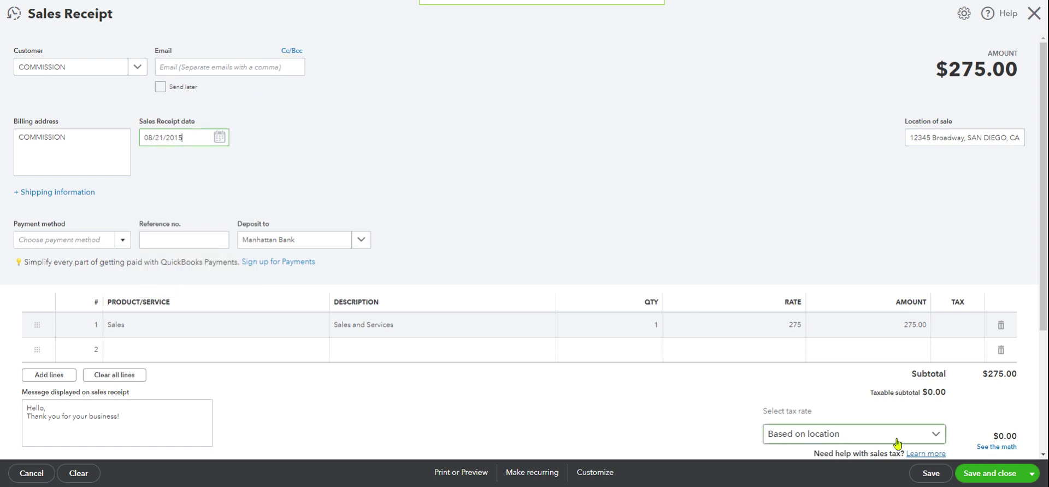
{"action": "left_click", "coordinate": [986, 476]}
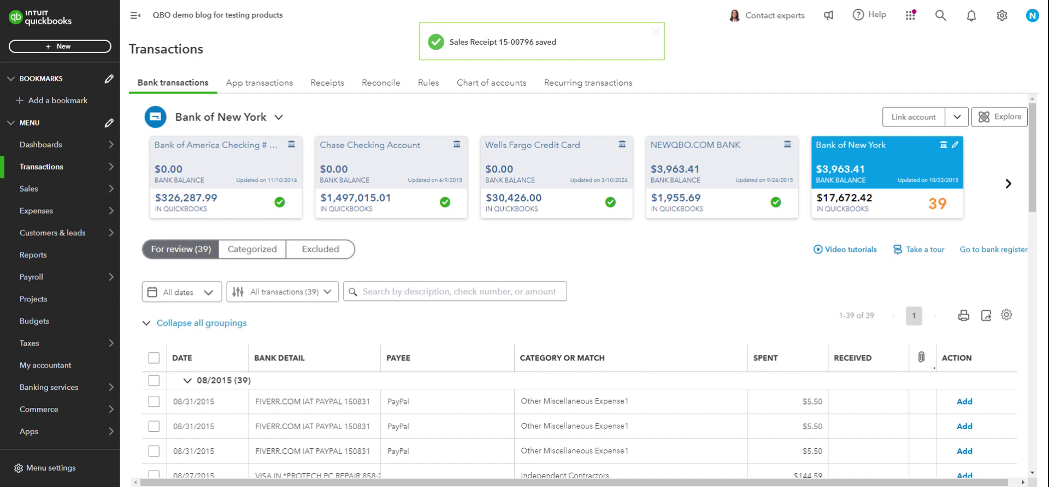
Step: Reload the bank transactions and check the 08/21/2015 commission deposit of $275.00 for a suggested match
{"action": "scroll", "coordinate": [796, 399], "scroll_direction": "down", "scroll_amount": 6}
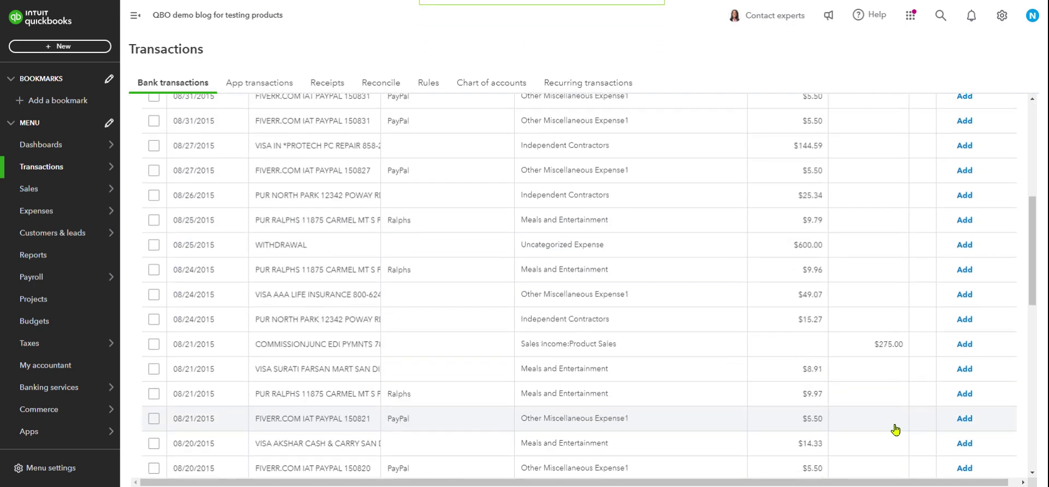
{"action": "scroll", "coordinate": [812, 349], "scroll_direction": "up", "scroll_amount": 6}
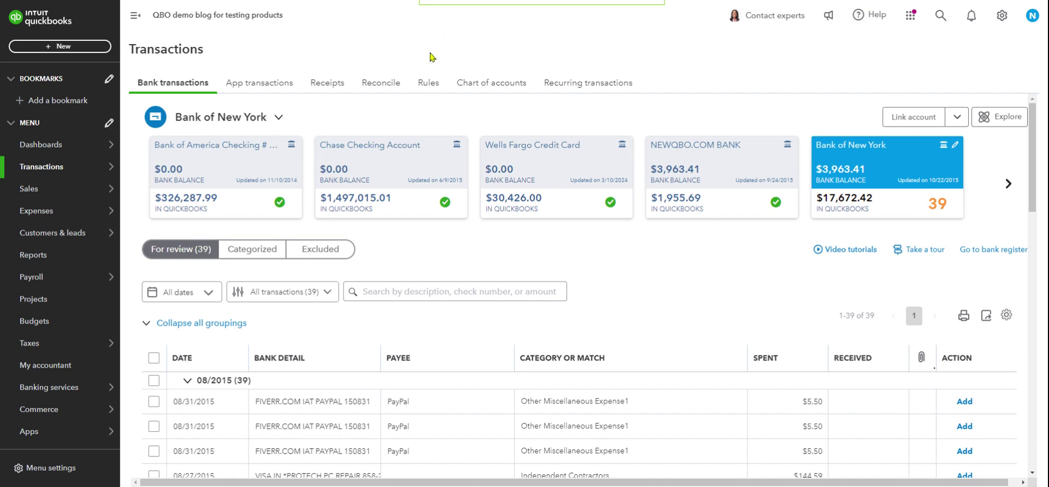
{"action": "scroll", "coordinate": [481, 175], "scroll_direction": "down", "scroll_amount": 5}
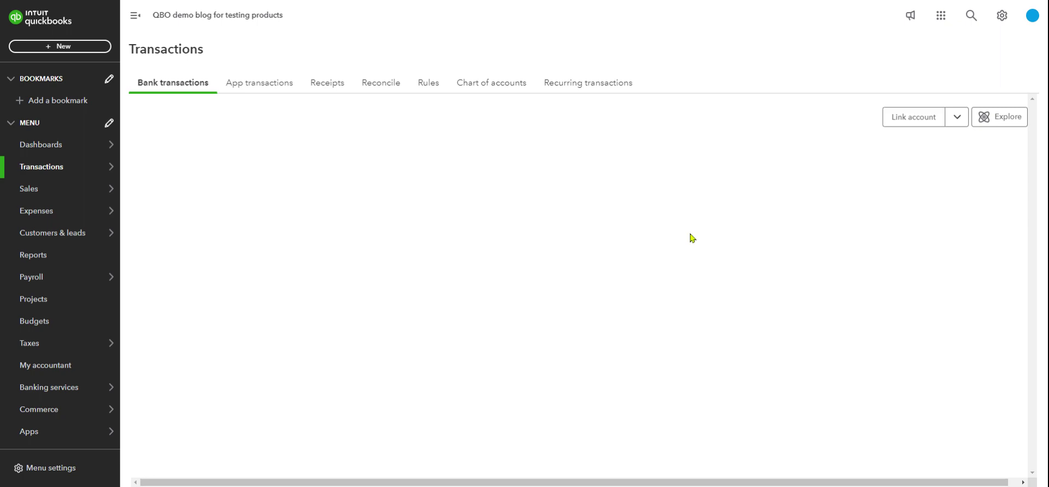
{"action": "scroll", "coordinate": [690, 239], "scroll_direction": "down", "scroll_amount": 10}
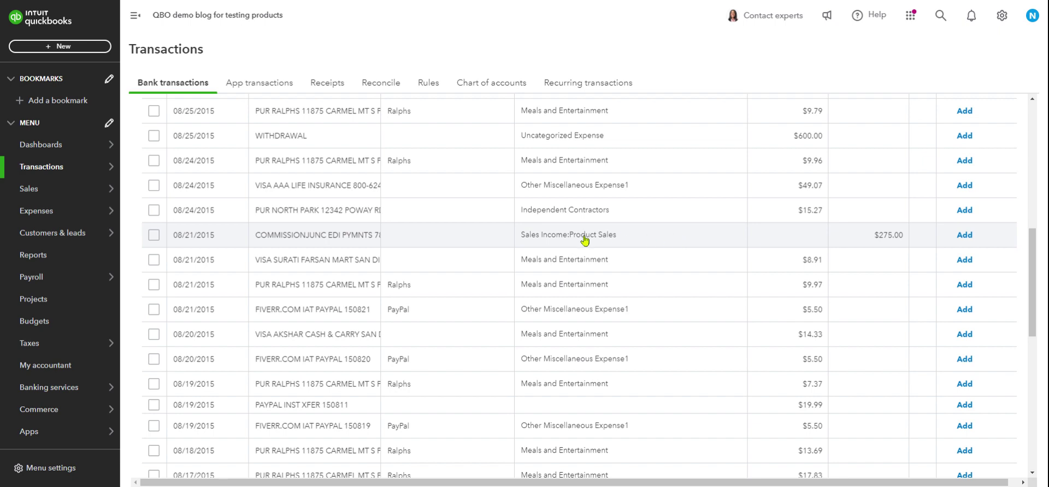
{"action": "scroll", "coordinate": [601, 229], "scroll_direction": "up", "scroll_amount": 5}
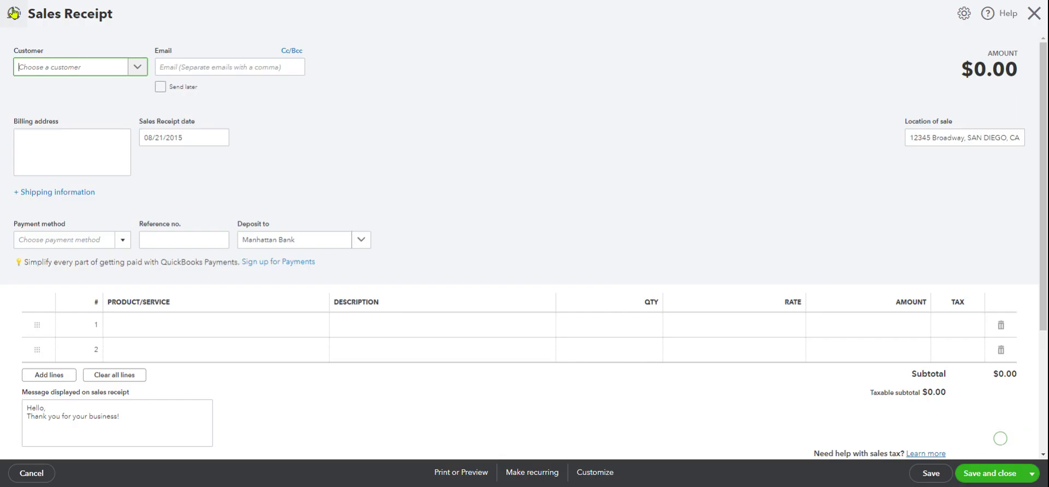
Step: Reopen the recent COMMISSION sales receipt, set its deposit account to Bank of New York, and save and close it
{"action": "left_click", "coordinate": [13, 13]}
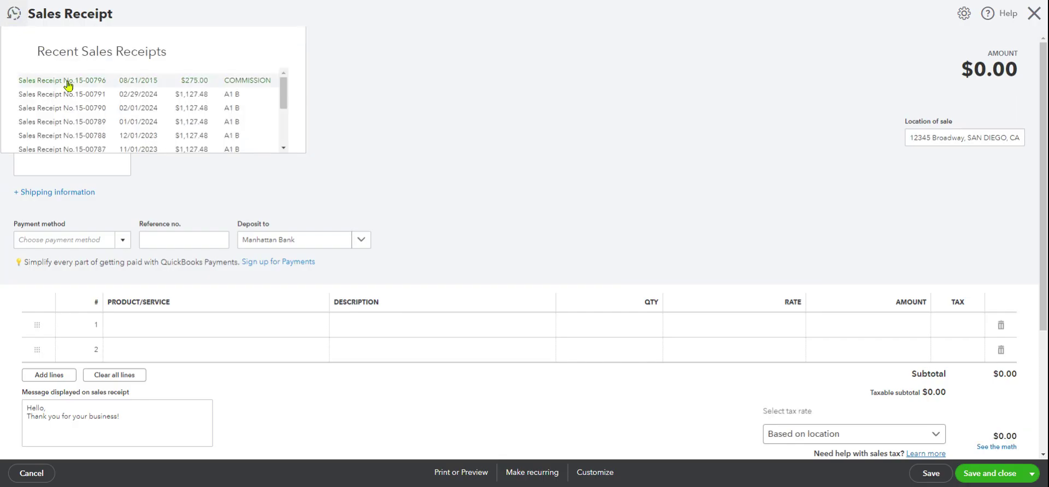
{"action": "left_click", "coordinate": [68, 82]}
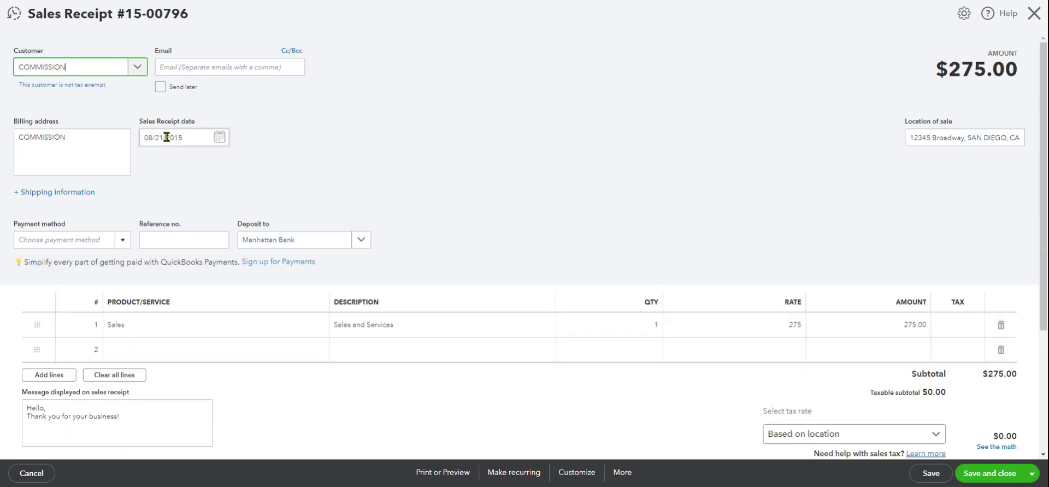
{"action": "left_click", "coordinate": [322, 242]}
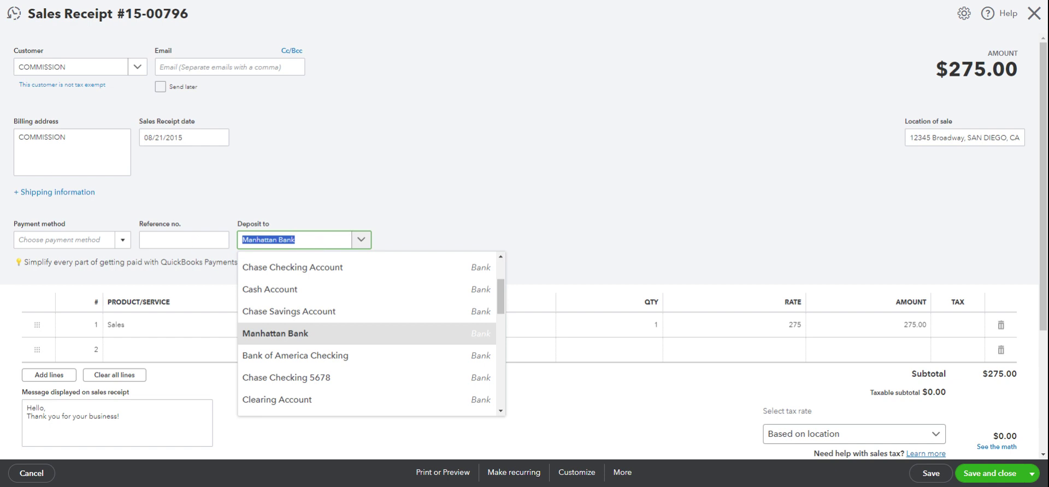
{"action": "type", "text": "NEW"}
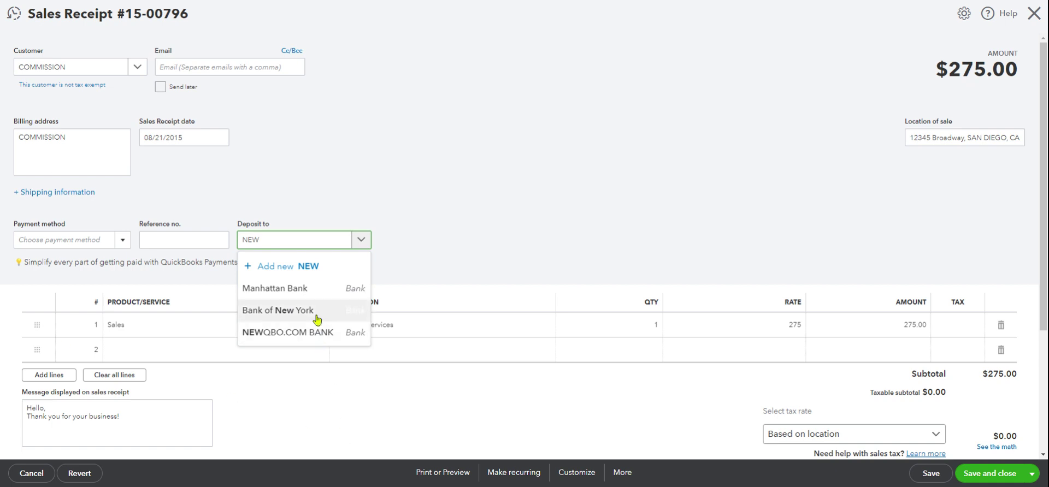
{"action": "left_click", "coordinate": [350, 310]}
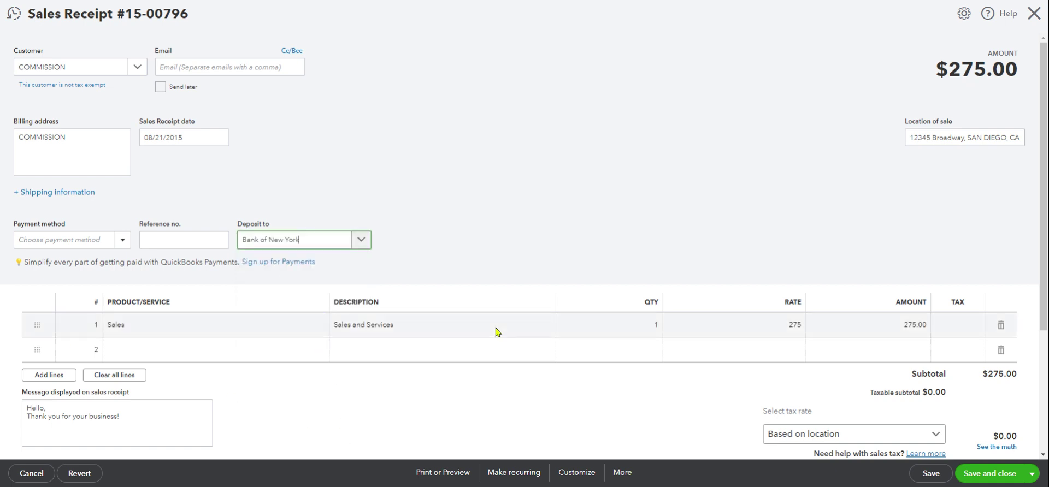
{"action": "left_click", "coordinate": [986, 473]}
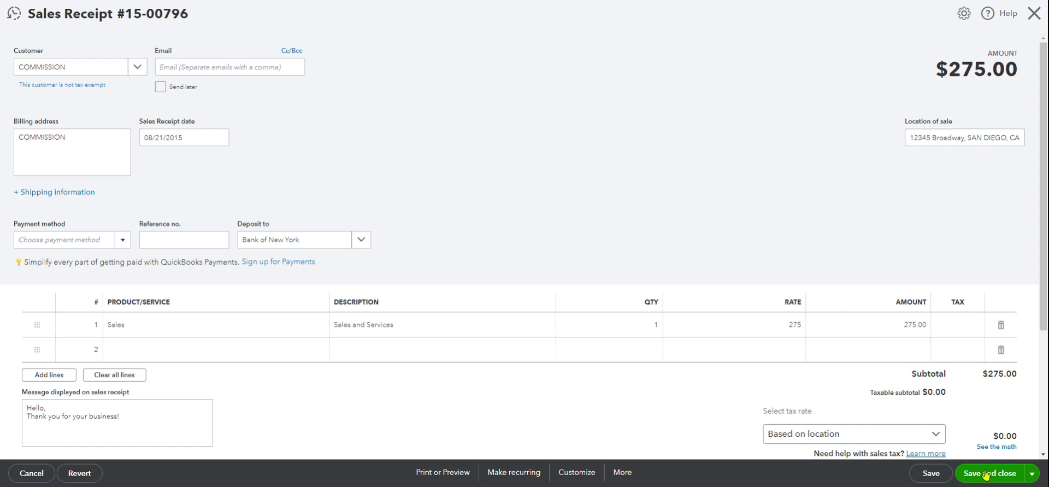
{"action": "left_click", "coordinate": [985, 473]}
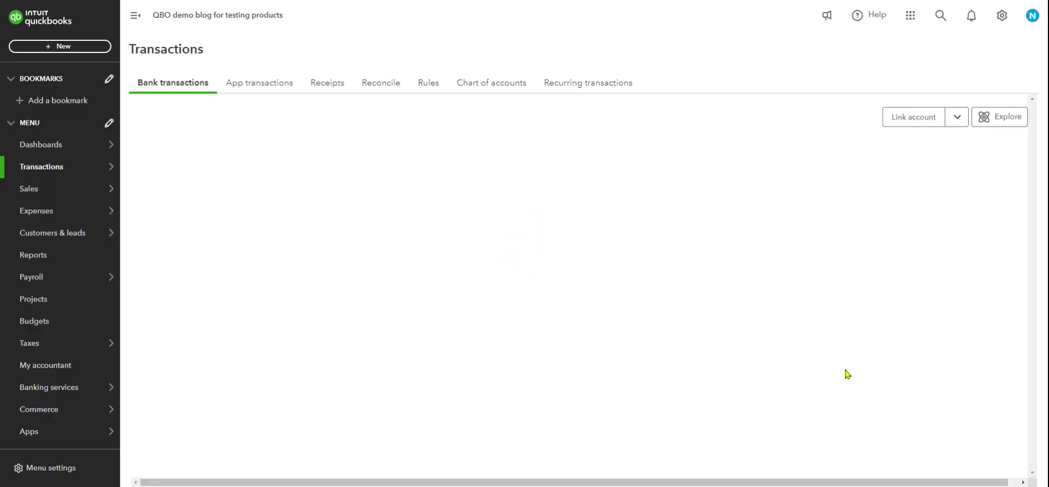
Step: Reload the bank transactions and match the $275.00 commission deposit to its COMMISSION sales receipt
{"action": "scroll", "coordinate": [863, 396], "scroll_direction": "down", "scroll_amount": 3}
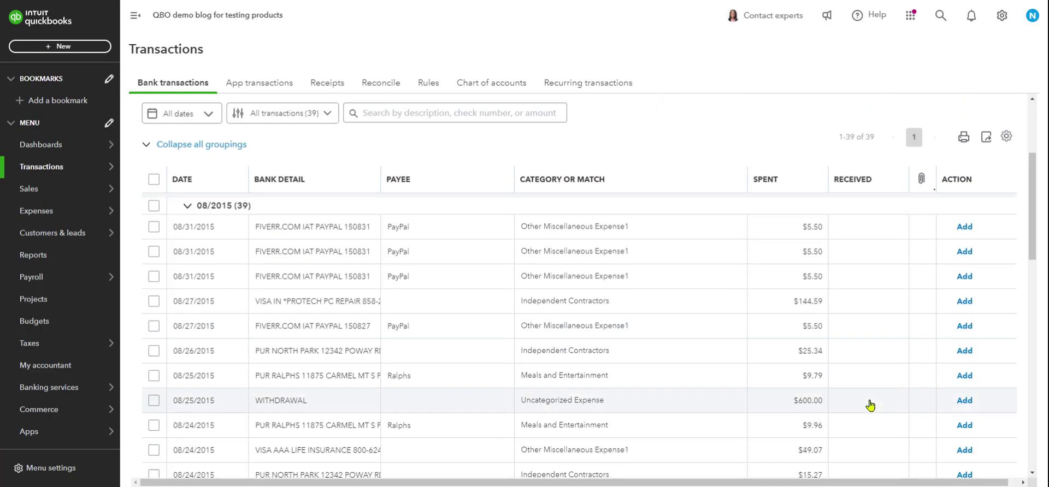
{"action": "scroll", "coordinate": [871, 405], "scroll_direction": "down", "scroll_amount": 3}
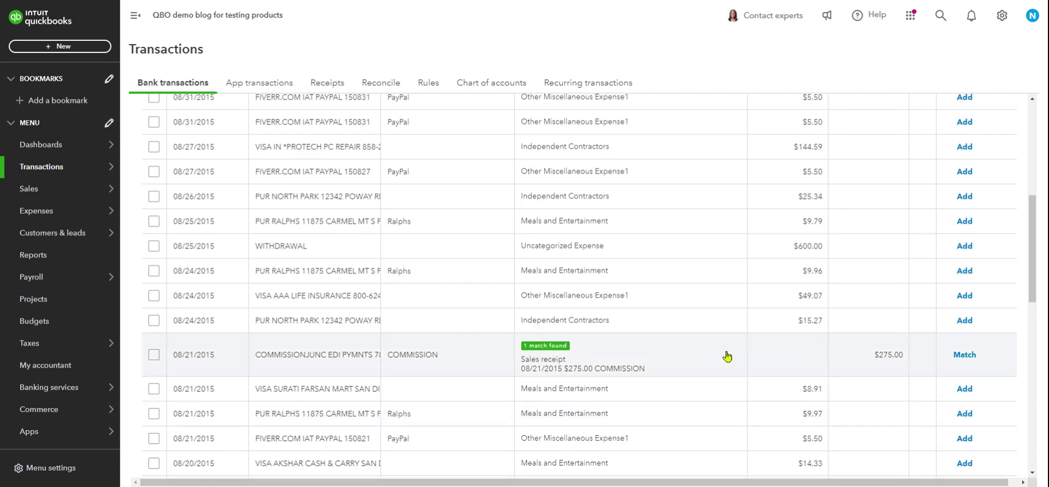
{"action": "left_click", "coordinate": [967, 355]}
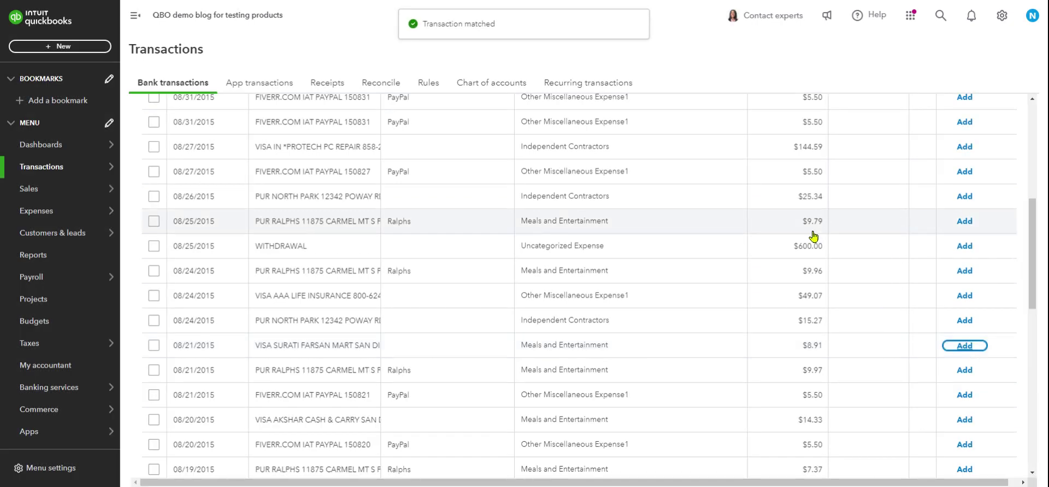
Step: Examine the remaining Bank of New York transactions awaiting review for any further suggested matches
{"action": "scroll", "coordinate": [721, 262], "scroll_direction": "up", "scroll_amount": 3}
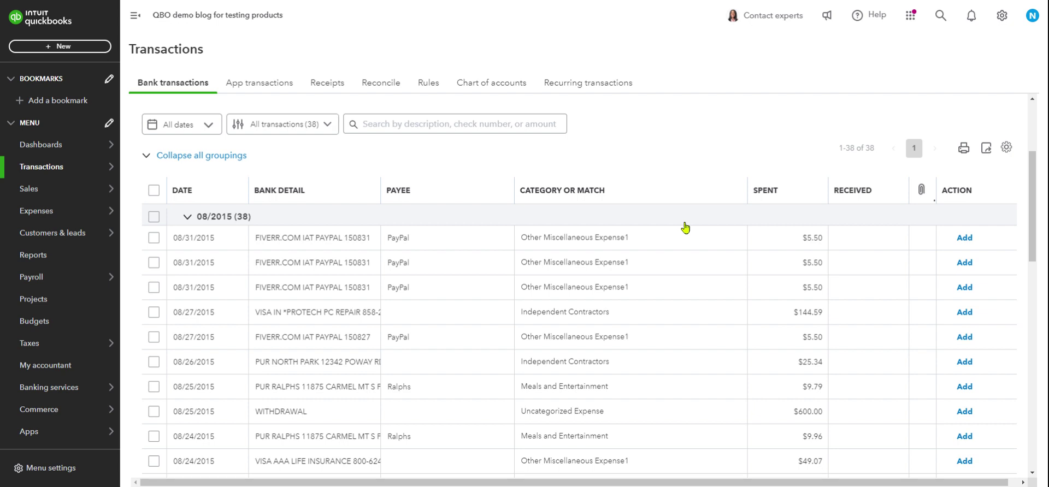
{"action": "scroll", "coordinate": [685, 228], "scroll_direction": "up", "scroll_amount": 1}
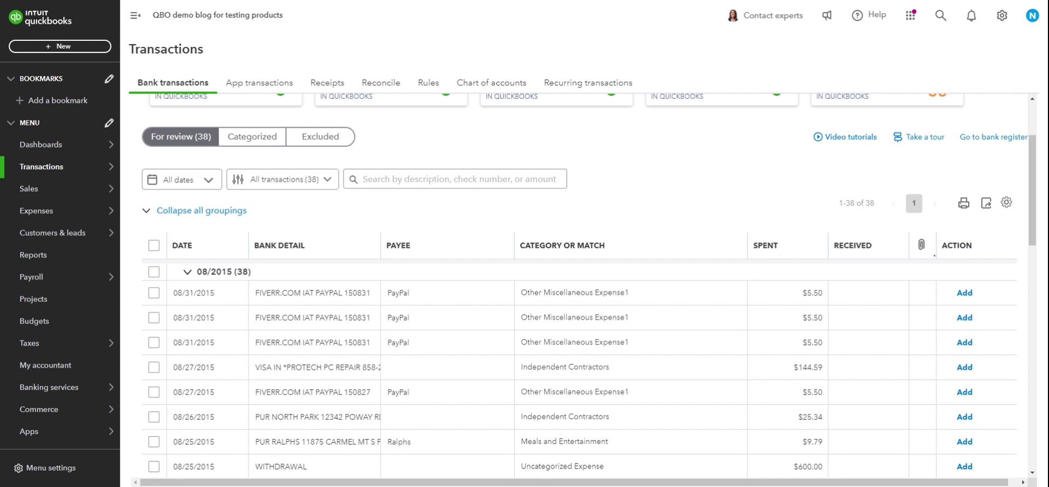
{"action": "scroll", "coordinate": [732, 283], "scroll_direction": "down", "scroll_amount": 2}
{"action": "scroll", "coordinate": [758, 293], "scroll_direction": "down", "scroll_amount": 2}
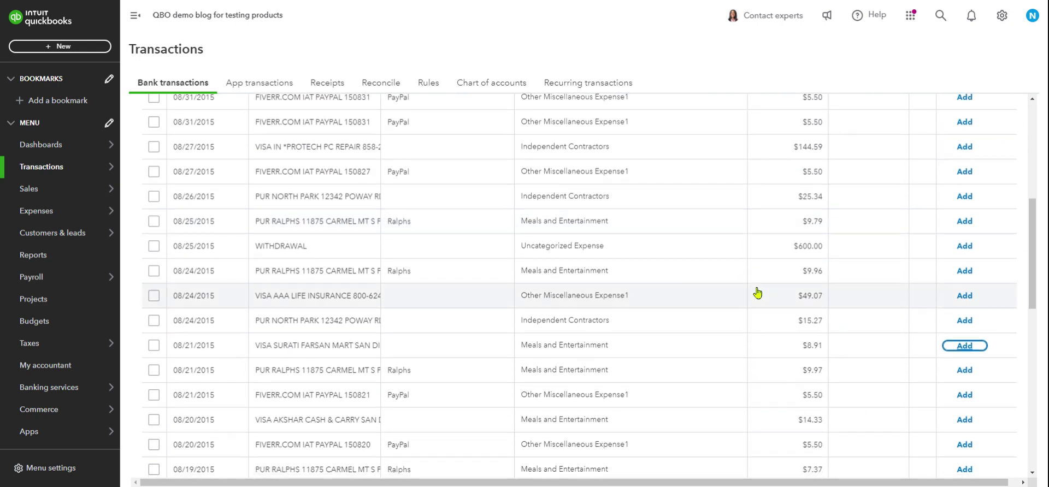
{"action": "scroll", "coordinate": [661, 243], "scroll_direction": "down", "scroll_amount": 1}
{"action": "scroll", "coordinate": [562, 164], "scroll_direction": "up", "scroll_amount": 4}
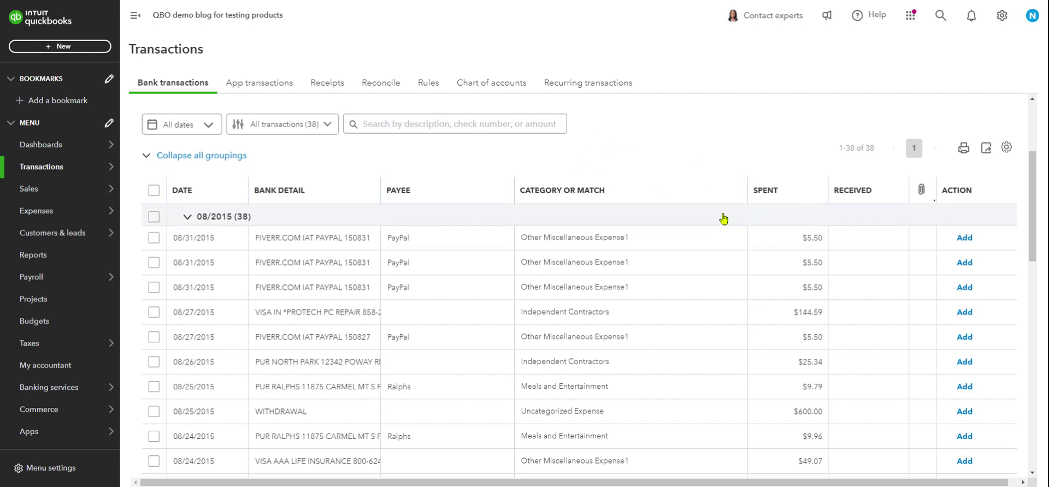
{"action": "scroll", "coordinate": [908, 109], "scroll_direction": "up", "scroll_amount": 2}
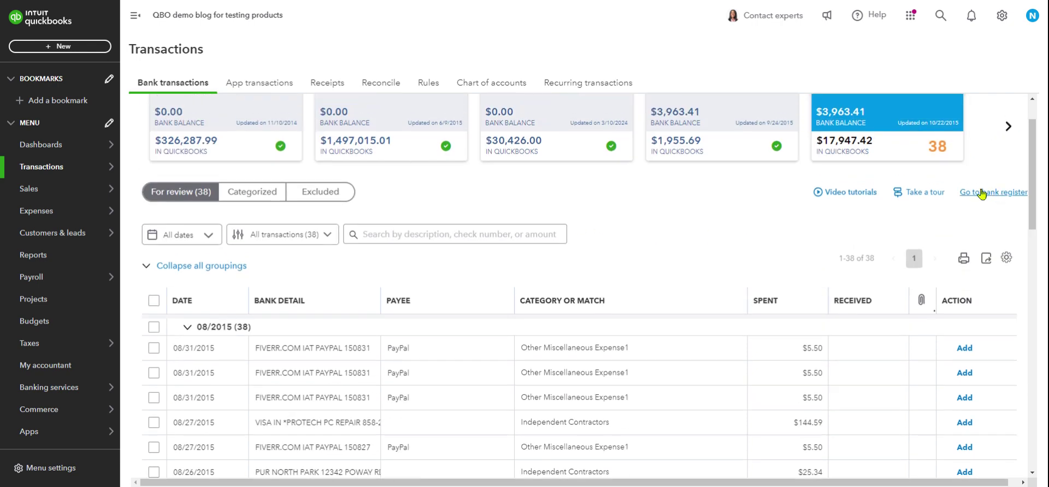